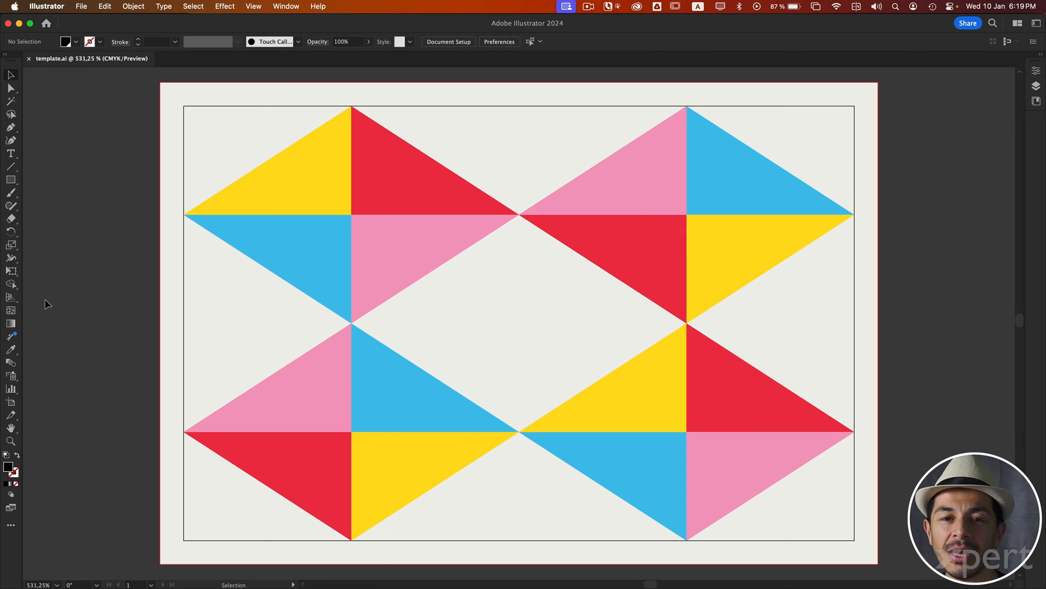
Step: Check the installed Illustrator version in the program's About information and close it
{"action": "left_click", "coordinate": [54, 6]}
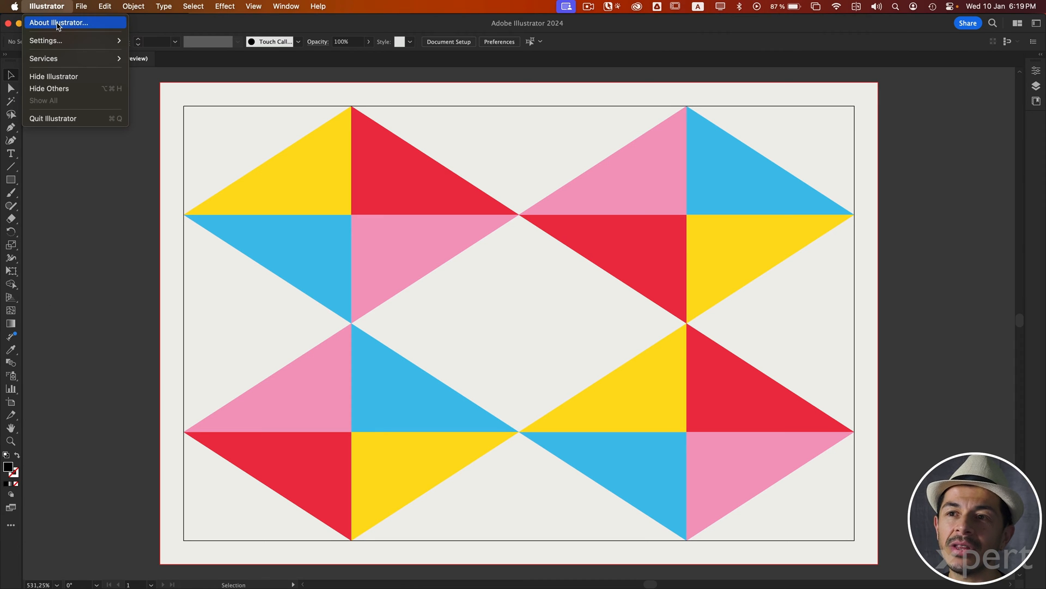
{"action": "left_click", "coordinate": [57, 22]}
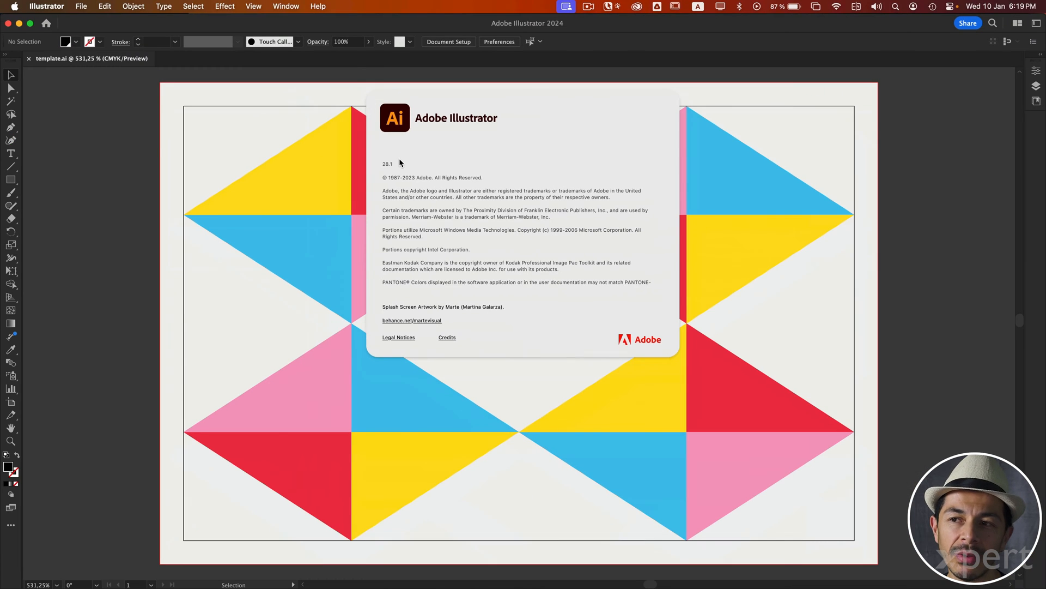
{"action": "left_click", "coordinate": [420, 140]}
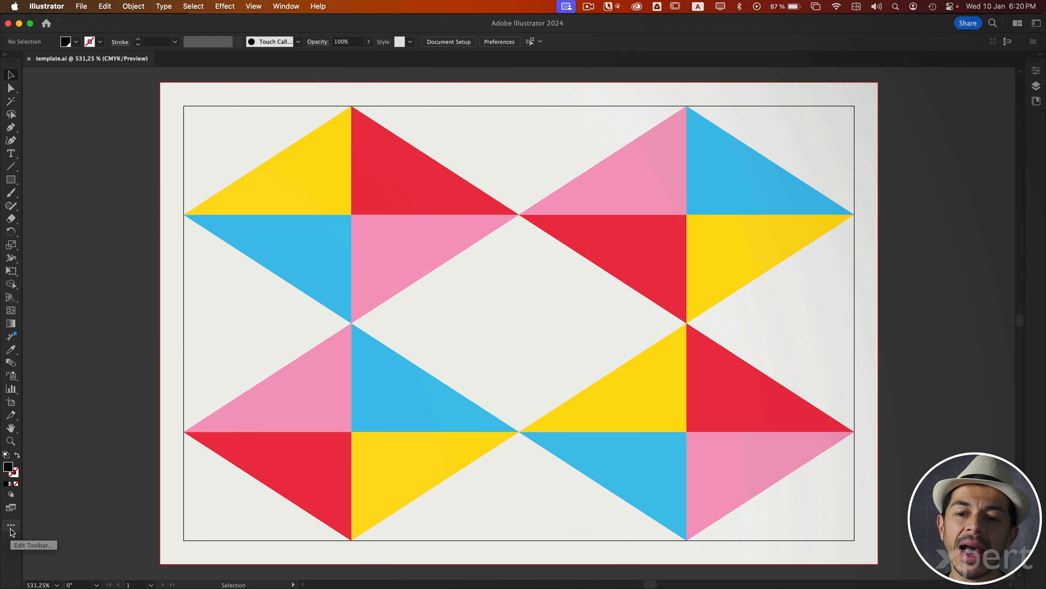
Step: Look through the full tool list and the available toolbar modes, Advanced and Basic, and close the list
{"action": "left_click", "coordinate": [11, 526]}
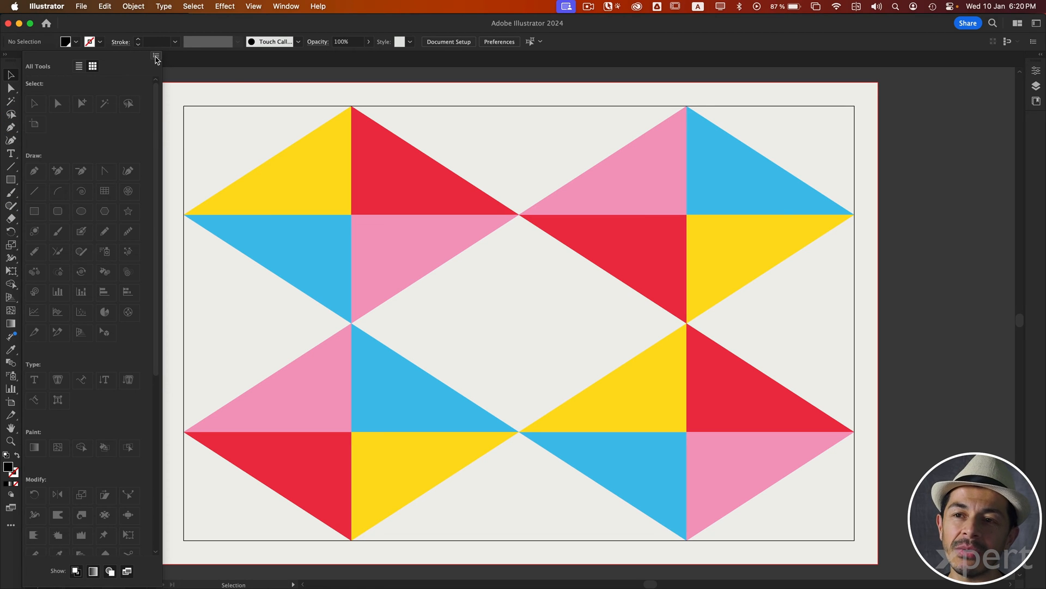
{"action": "left_click", "coordinate": [156, 56]}
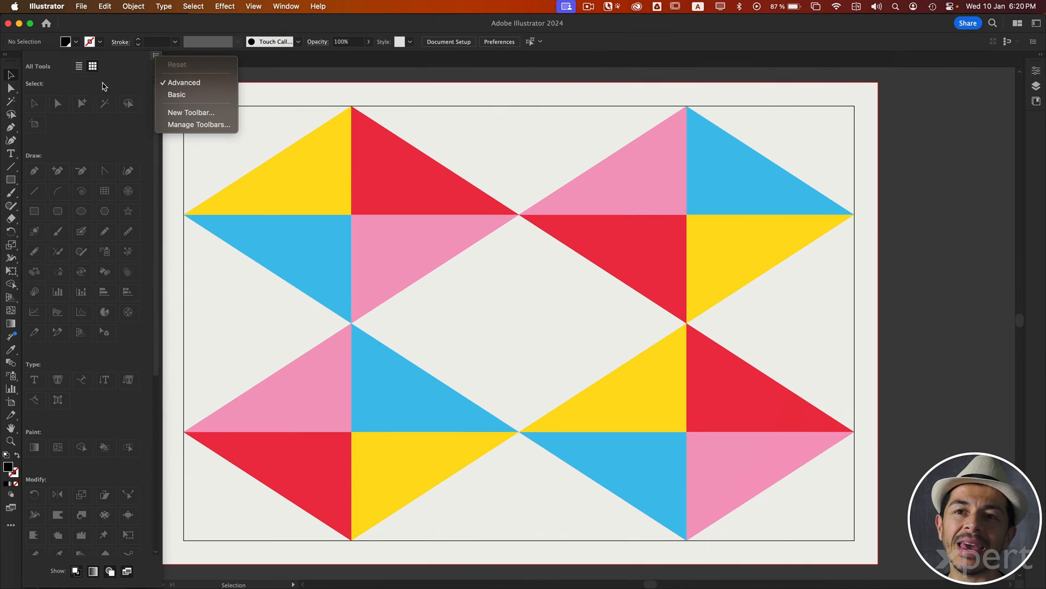
{"action": "left_click", "coordinate": [15, 56]}
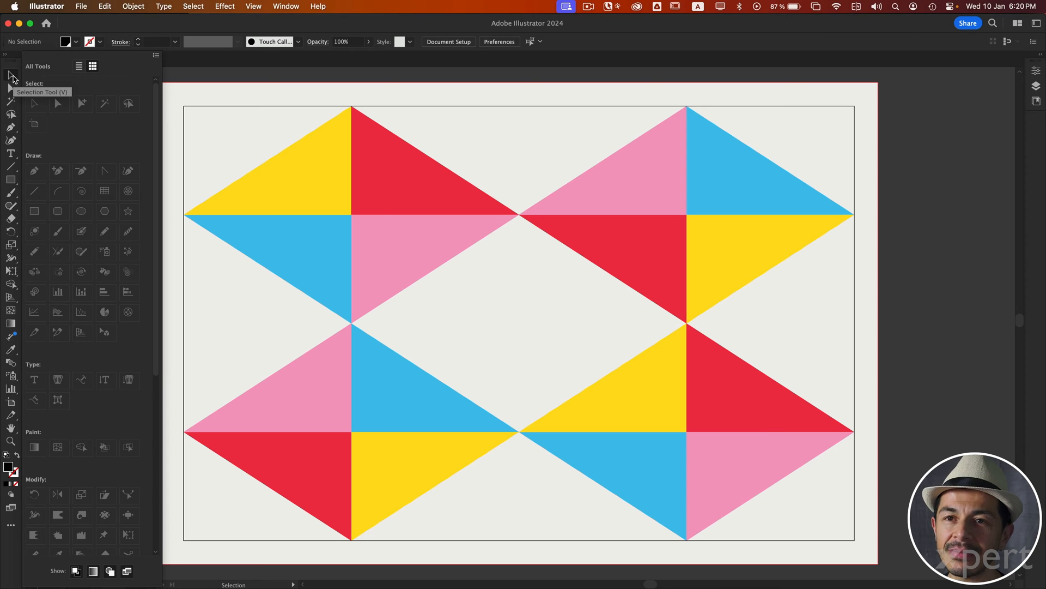
{"action": "left_click", "coordinate": [11, 525]}
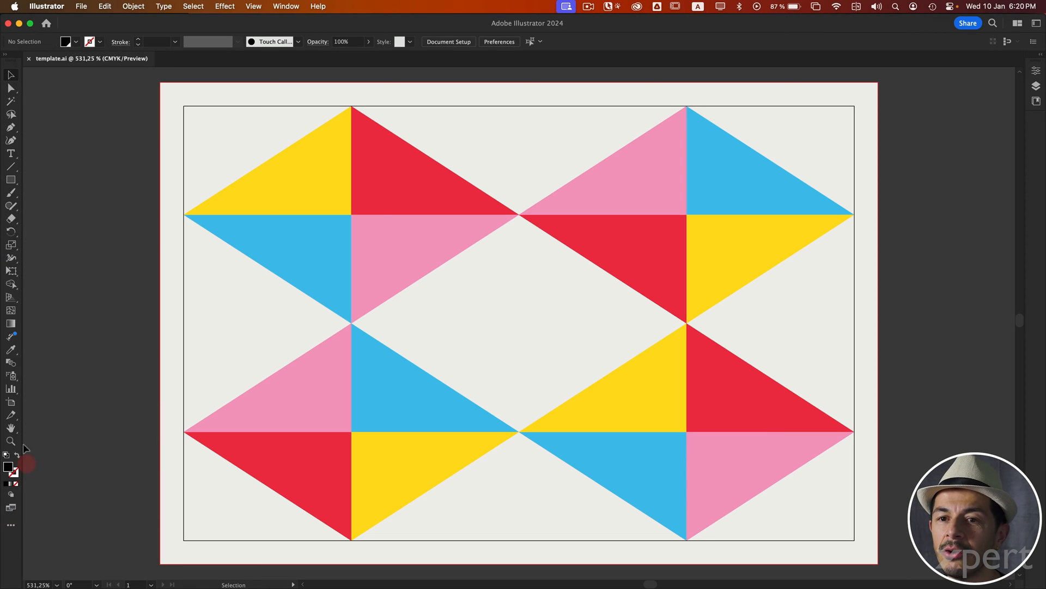
Step: Place a linear dimension above the base of the upper-left red triangle with the Dimension tool, and undo it
{"action": "left_click", "coordinate": [11, 336]}
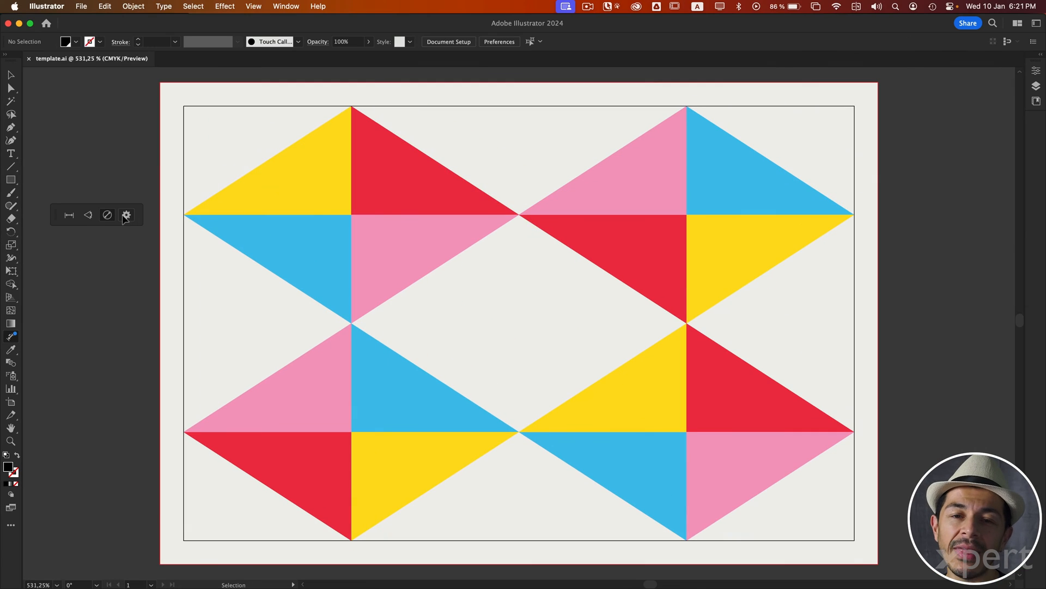
{"action": "left_click", "coordinate": [67, 217]}
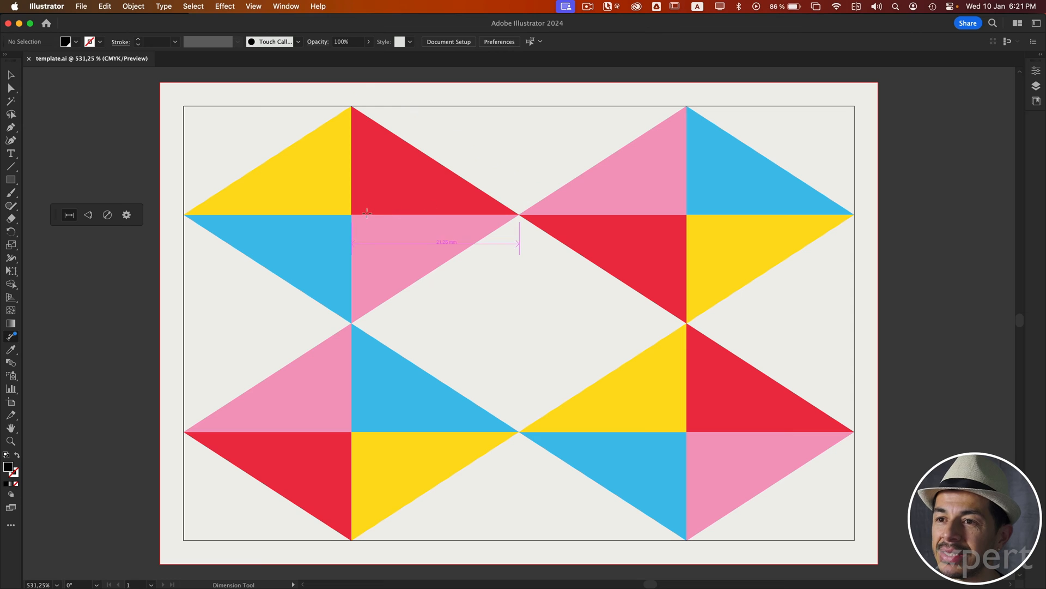
{"action": "left_click_drag", "start_coordinate": [351, 215], "coordinate": [519, 215]}
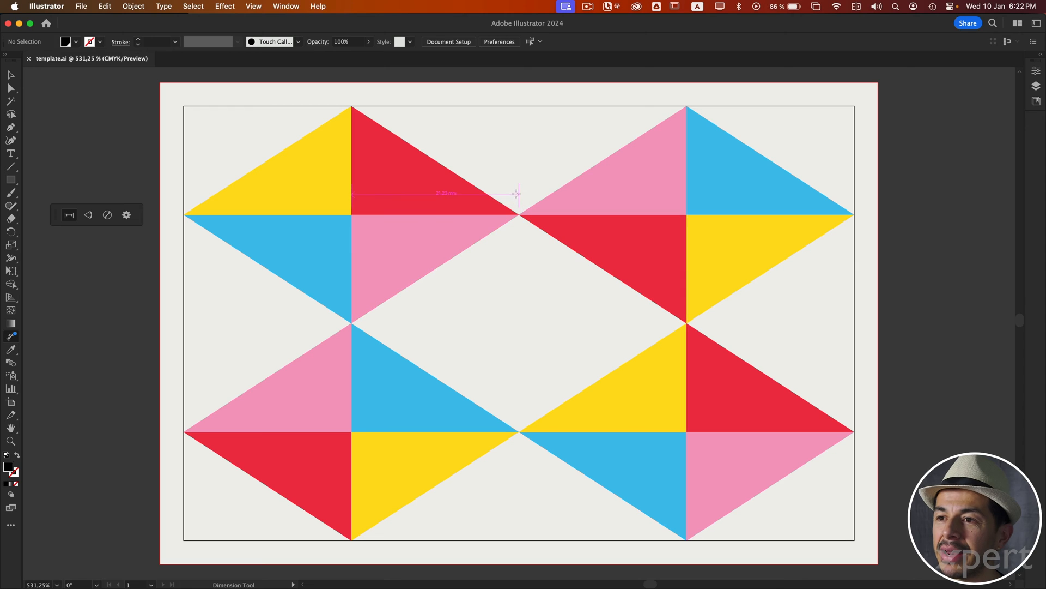
{"action": "left_click", "coordinate": [513, 141]}
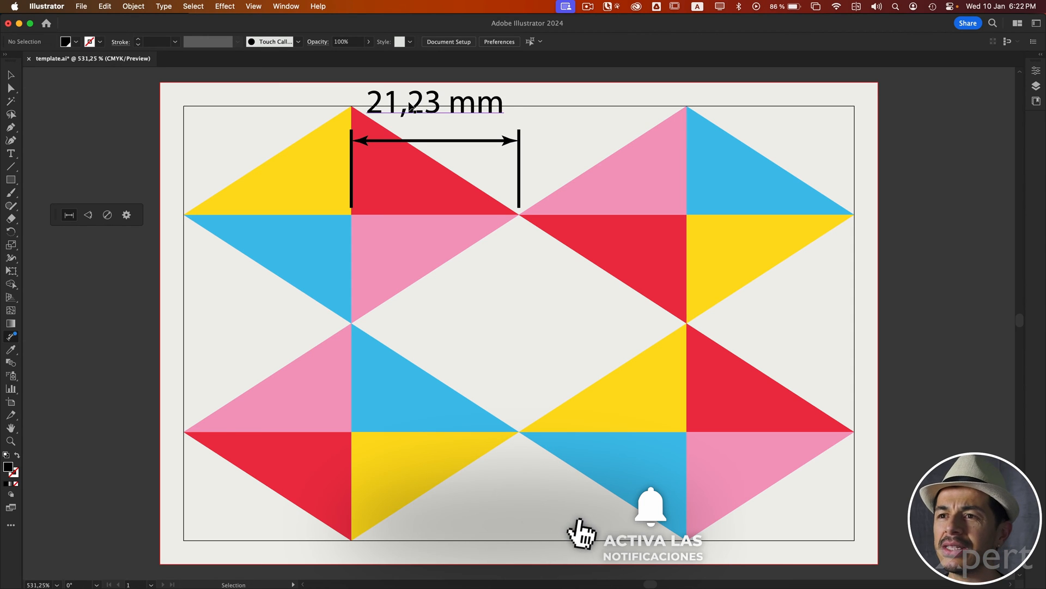
{"action": "key", "text": "cmd+z"}
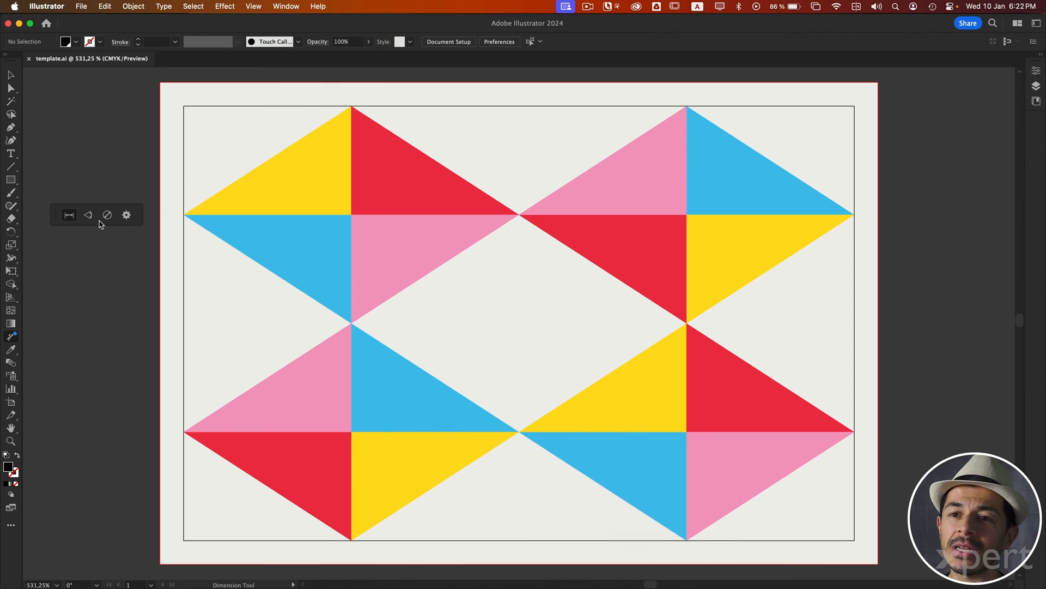
{"action": "double_click", "coordinate": [13, 338]}
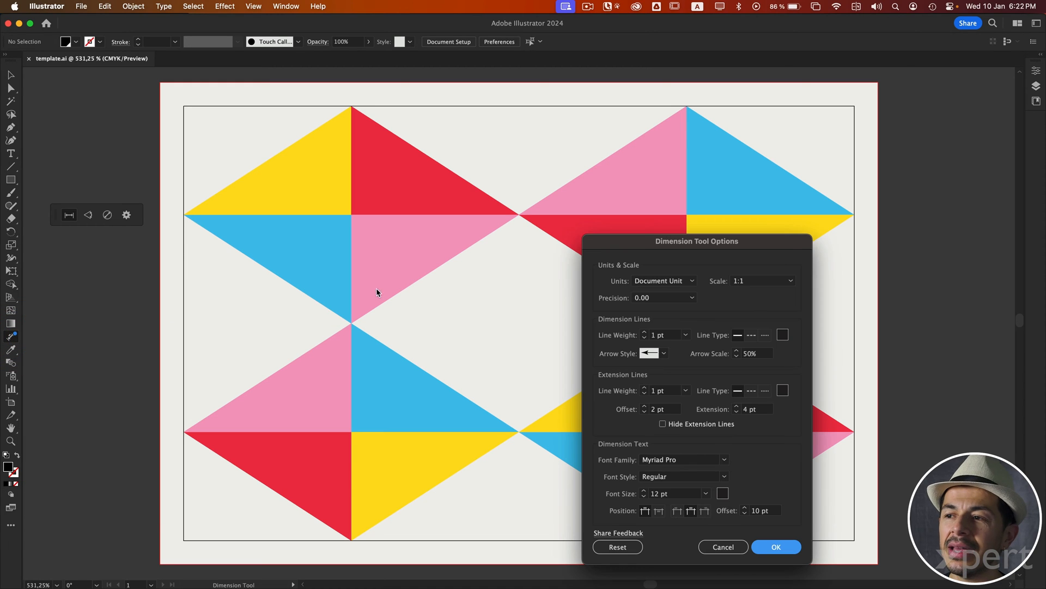
{"action": "left_click_drag", "start_coordinate": [634, 238], "coordinate": [413, 146]}
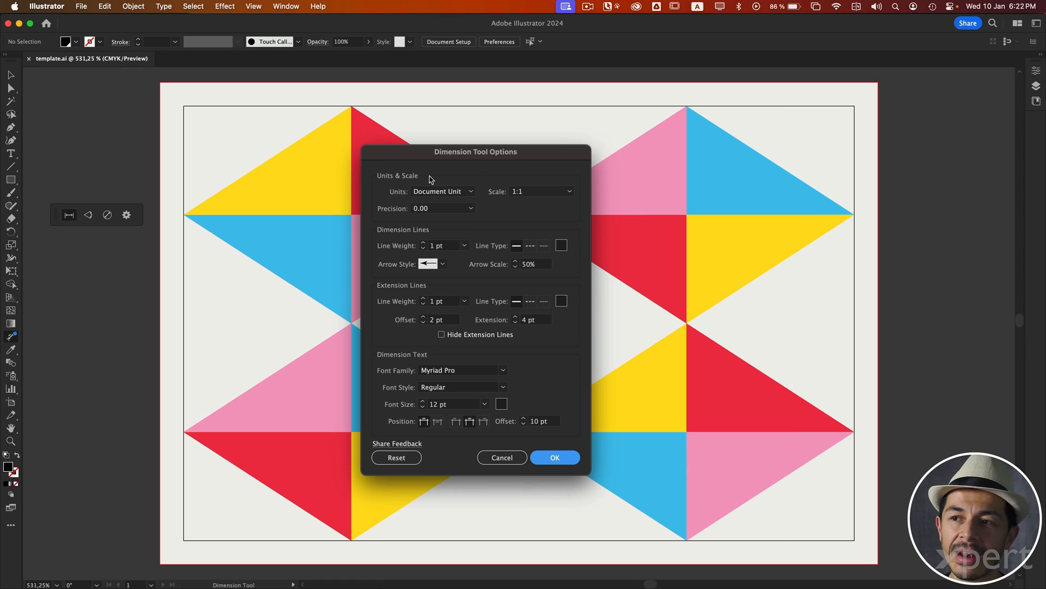
{"action": "key", "text": "Escape"}
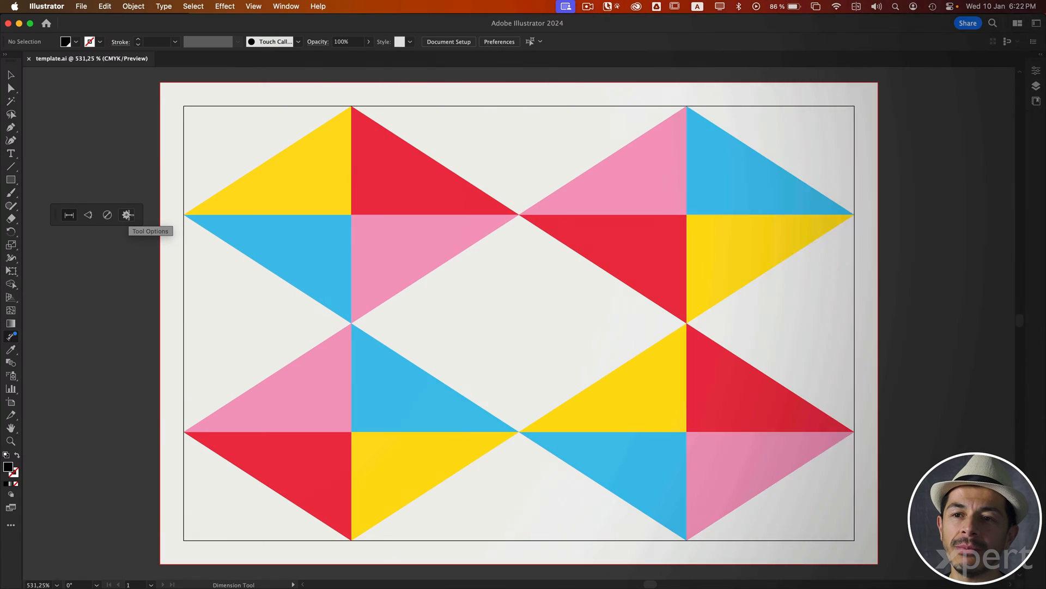
Step: Set the Dimension tool's precision to 0, keeping the units at Document Unit, and apply the options
{"action": "left_click", "coordinate": [127, 216]}
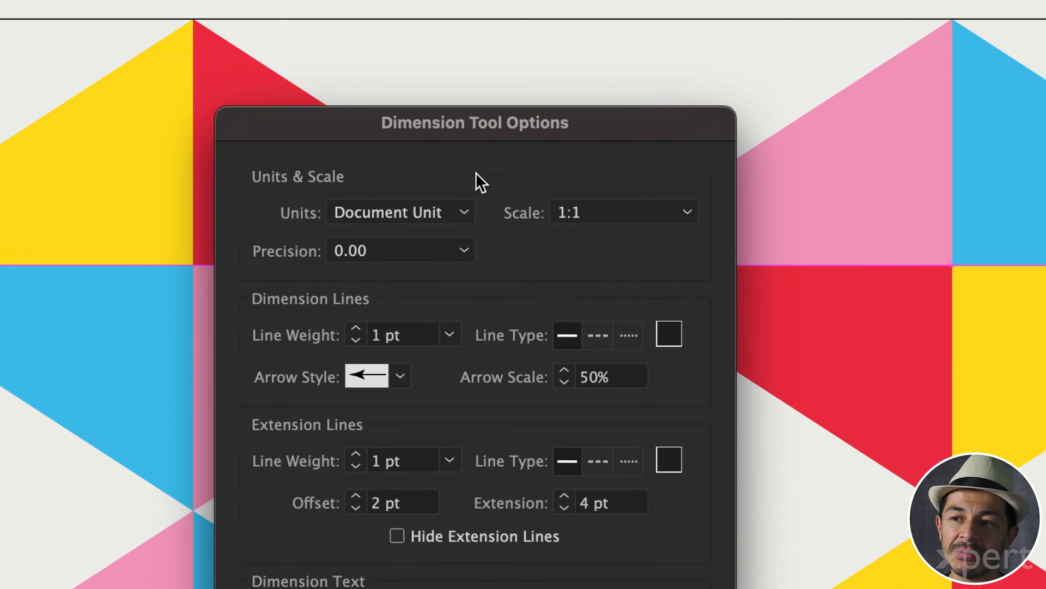
{"action": "left_click", "coordinate": [466, 212]}
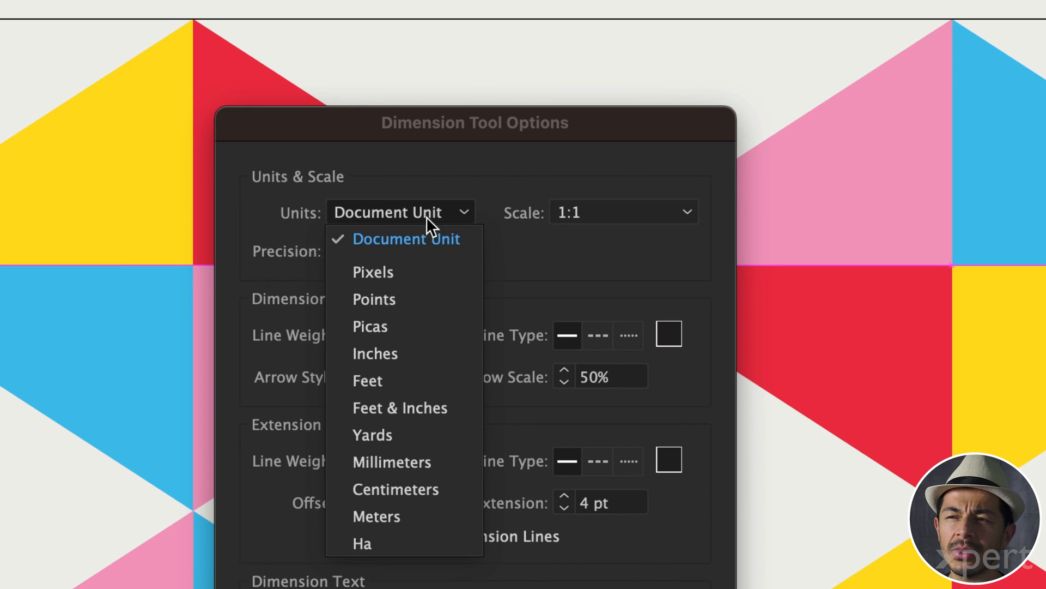
{"action": "left_click", "coordinate": [445, 168]}
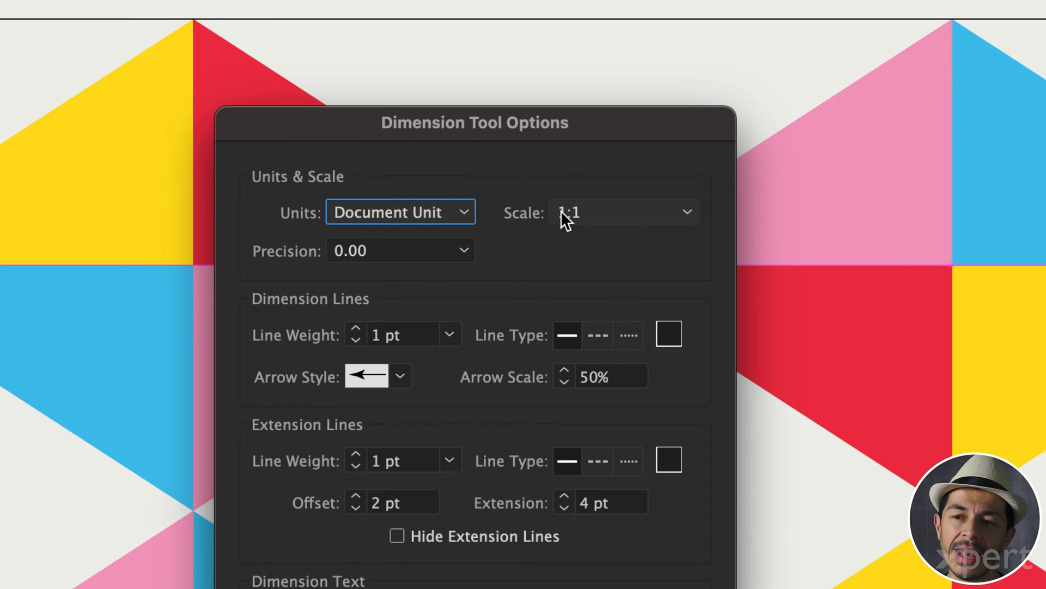
{"action": "left_click", "coordinate": [420, 248]}
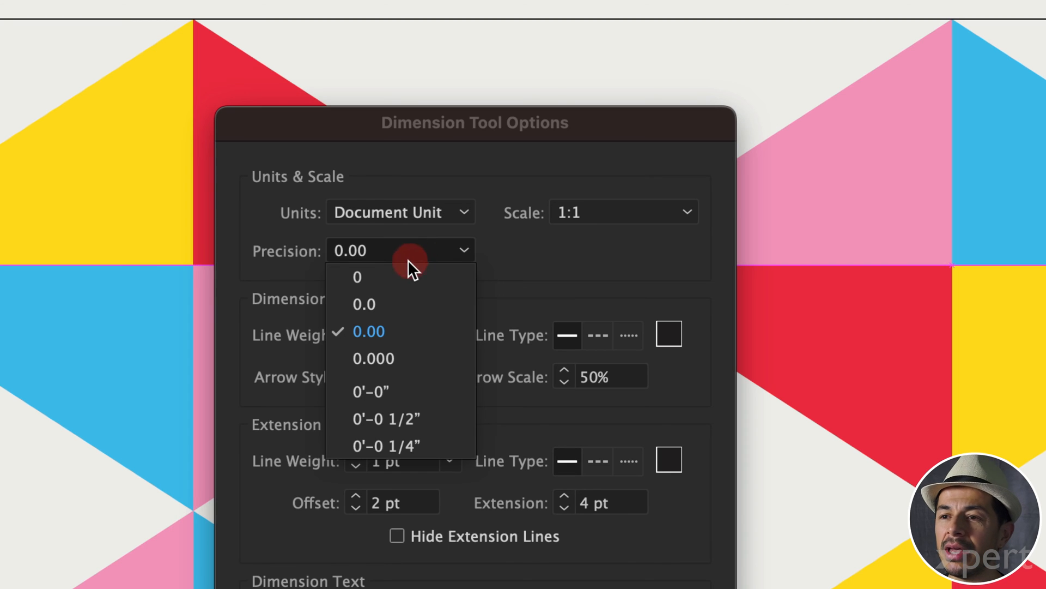
{"action": "left_click", "coordinate": [406, 276]}
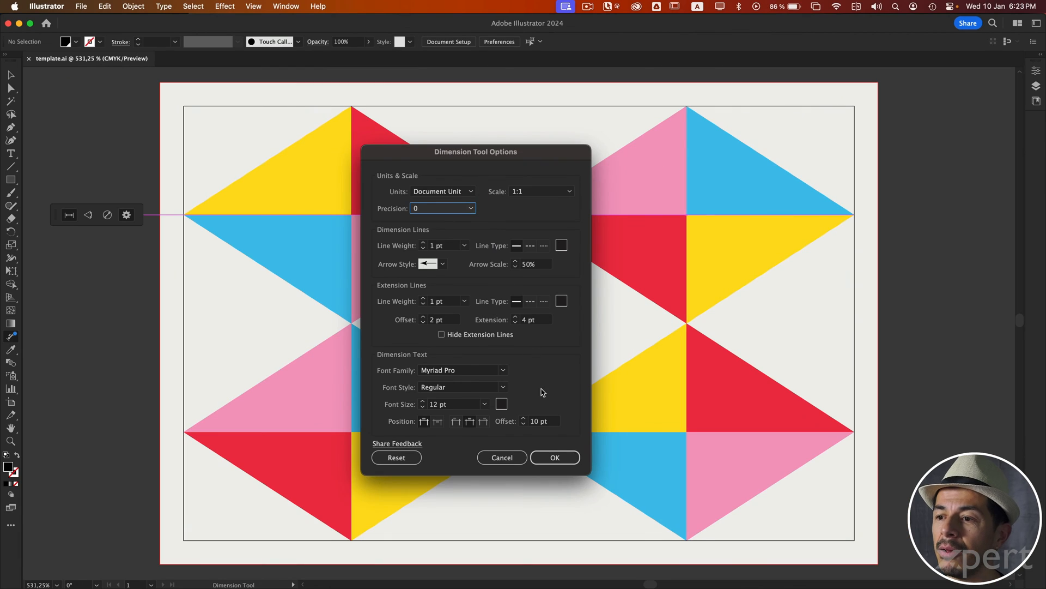
{"action": "left_click", "coordinate": [555, 456]}
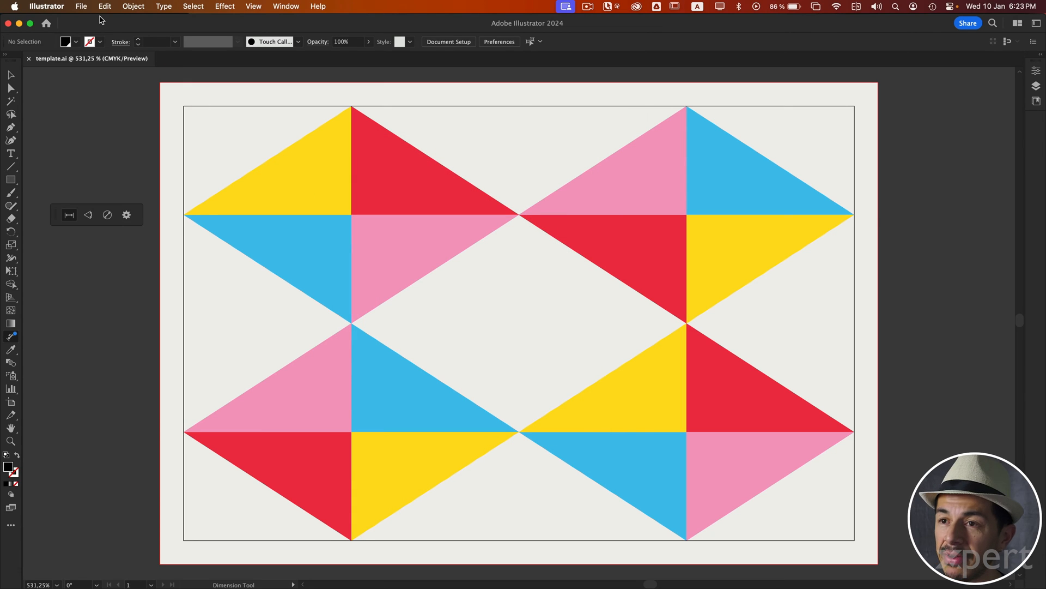
Step: Review the Units settings in the Preferences and close them without changes
{"action": "key", "text": "super+k"}
{"action": "left_click", "coordinate": [507, 172]}
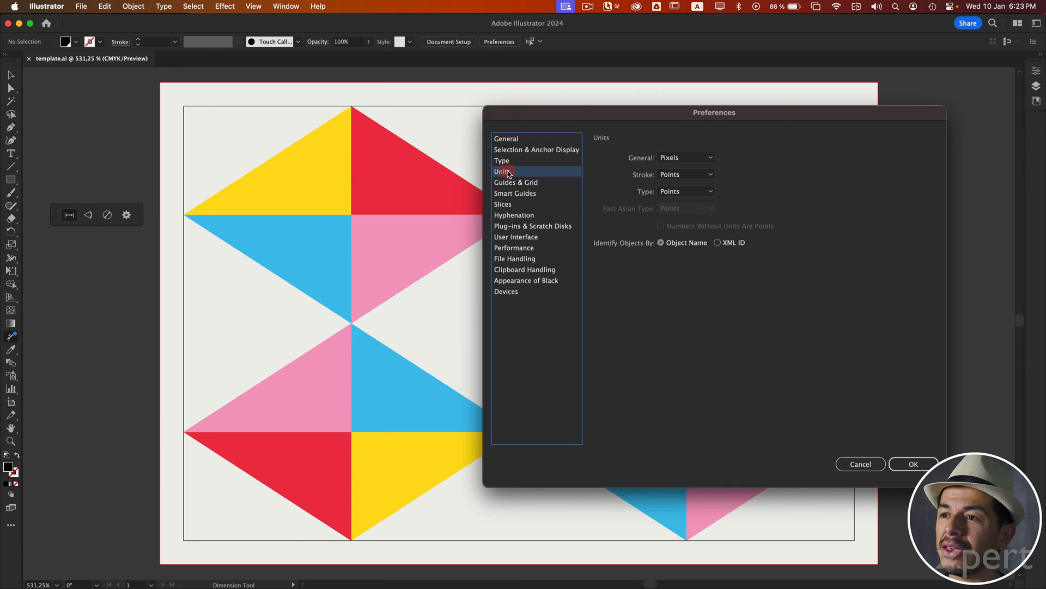
{"action": "left_click_drag", "start_coordinate": [559, 120], "coordinate": [333, 114]}
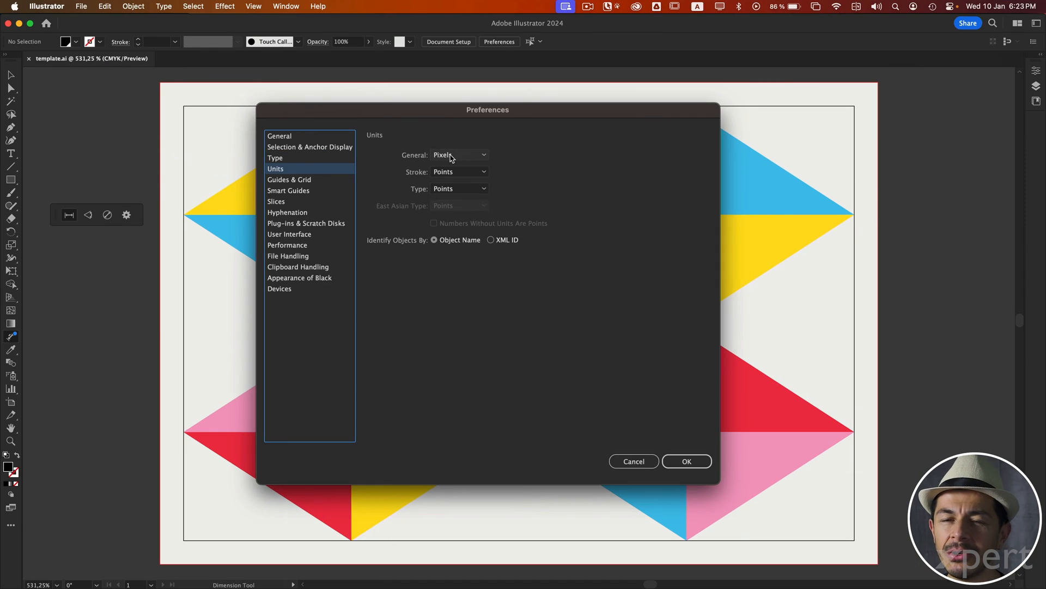
{"action": "key", "text": "Return"}
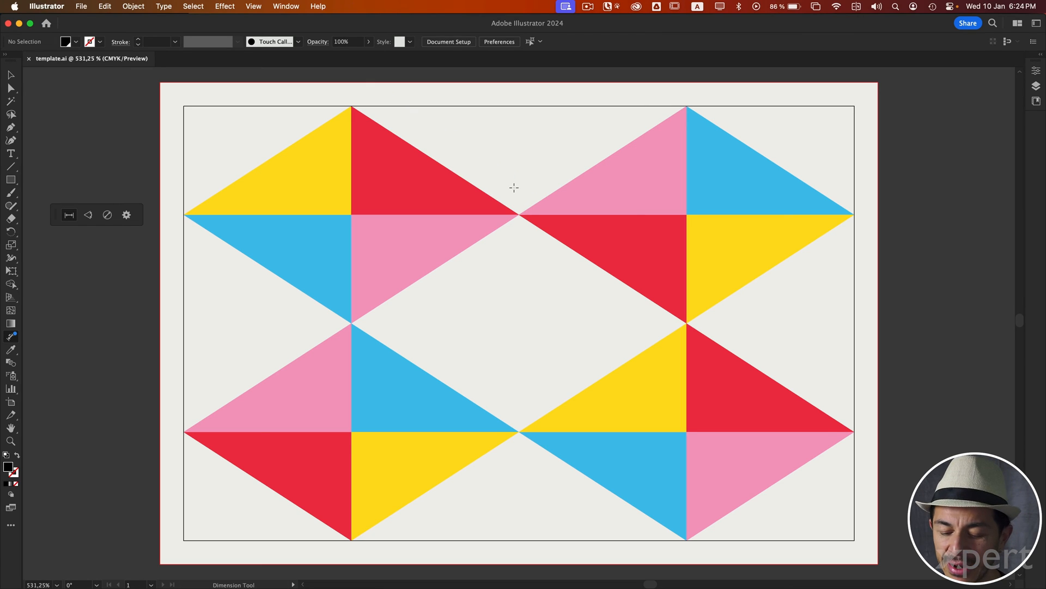
Step: Show the rulers to choose Millimeters as the document's ruler unit, and hide them again
{"action": "key", "text": "super+r"}
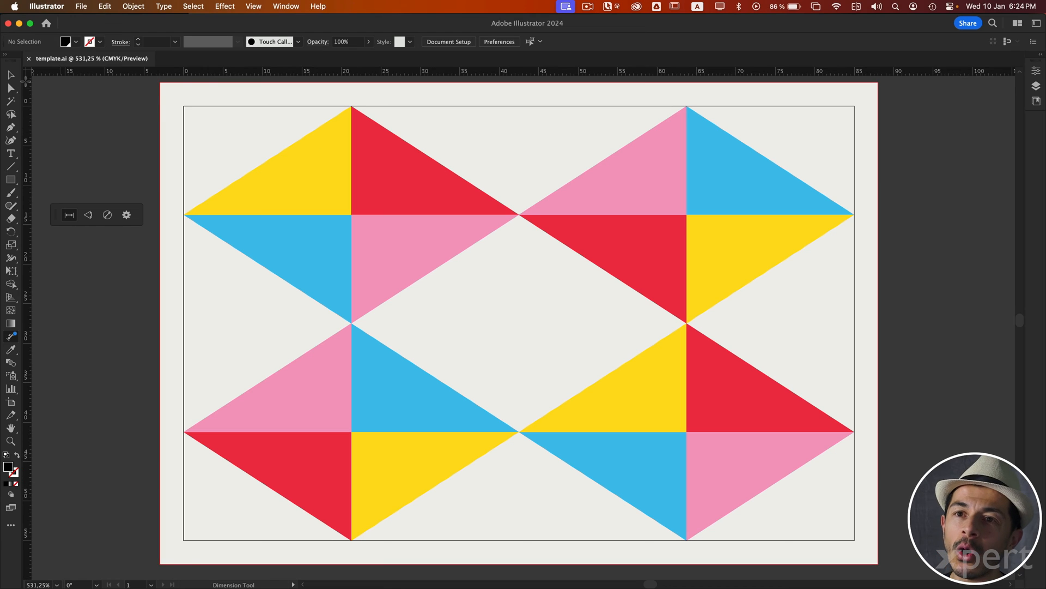
{"action": "right_click", "coordinate": [29, 74]}
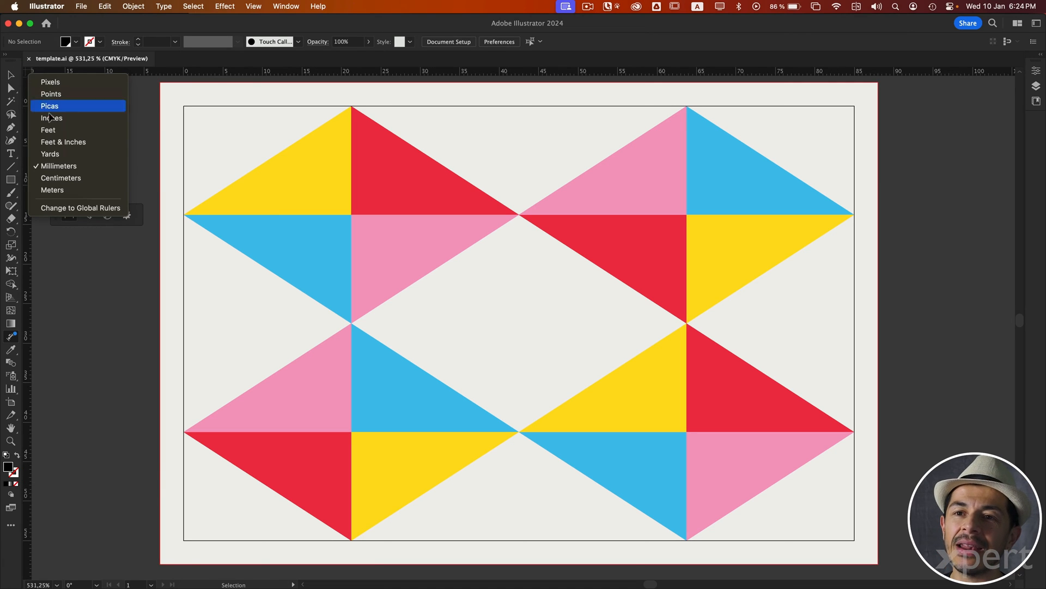
{"action": "left_click", "coordinate": [59, 166]}
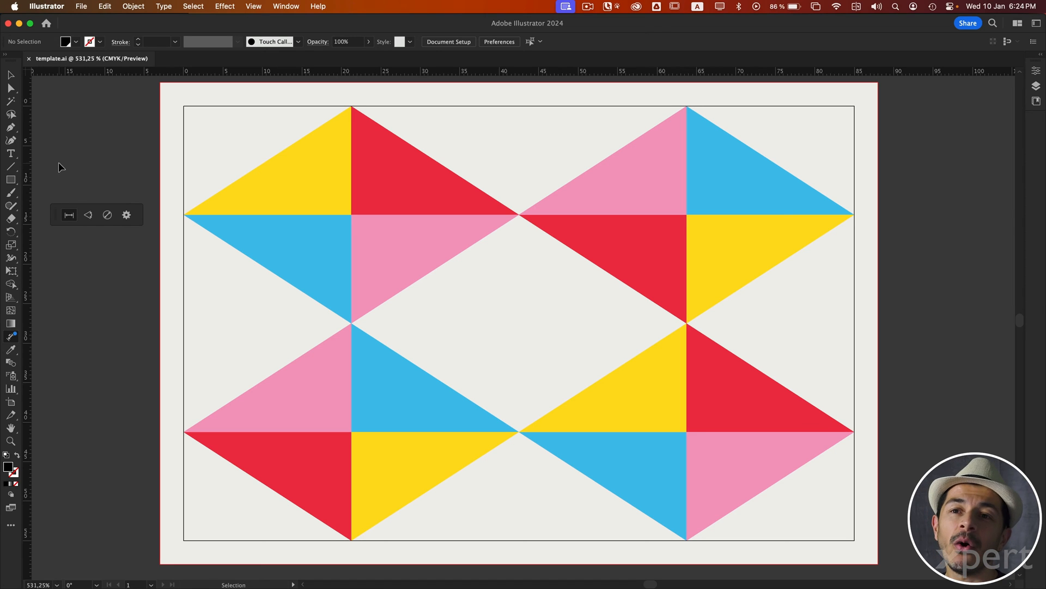
{"action": "key", "text": "super+r"}
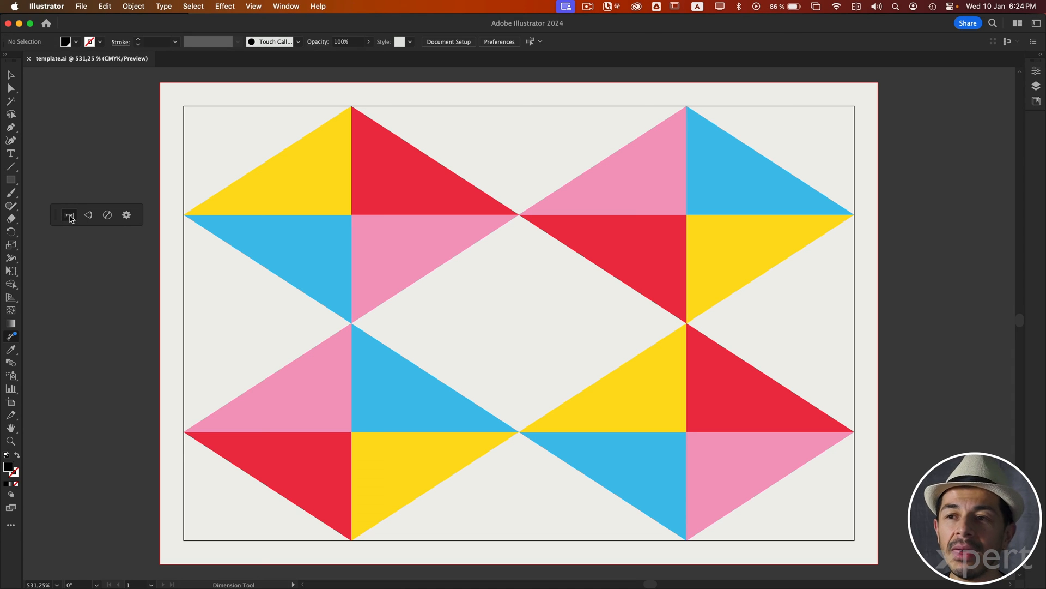
Step: Set the Dimension tool's text font size to 8 pt and apply the options
{"action": "left_click", "coordinate": [127, 215]}
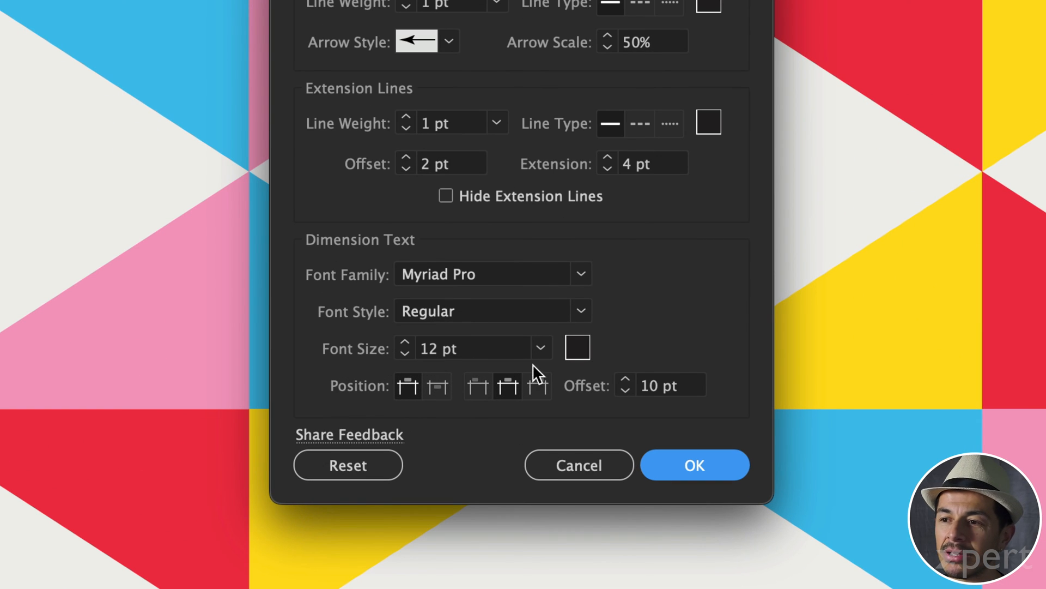
{"action": "left_click", "coordinate": [540, 347]}
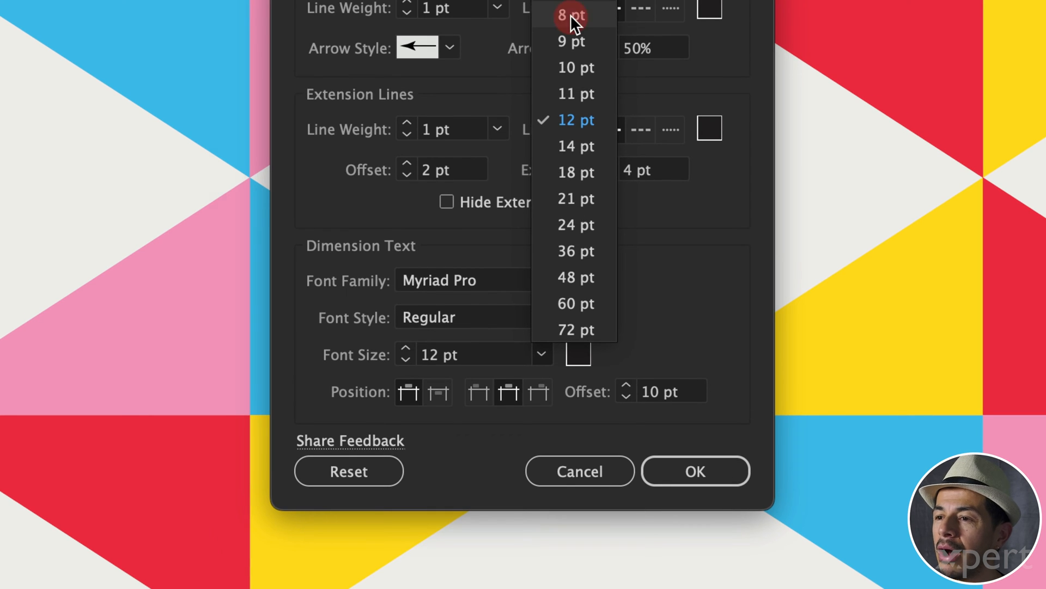
{"action": "left_click", "coordinate": [570, 15]}
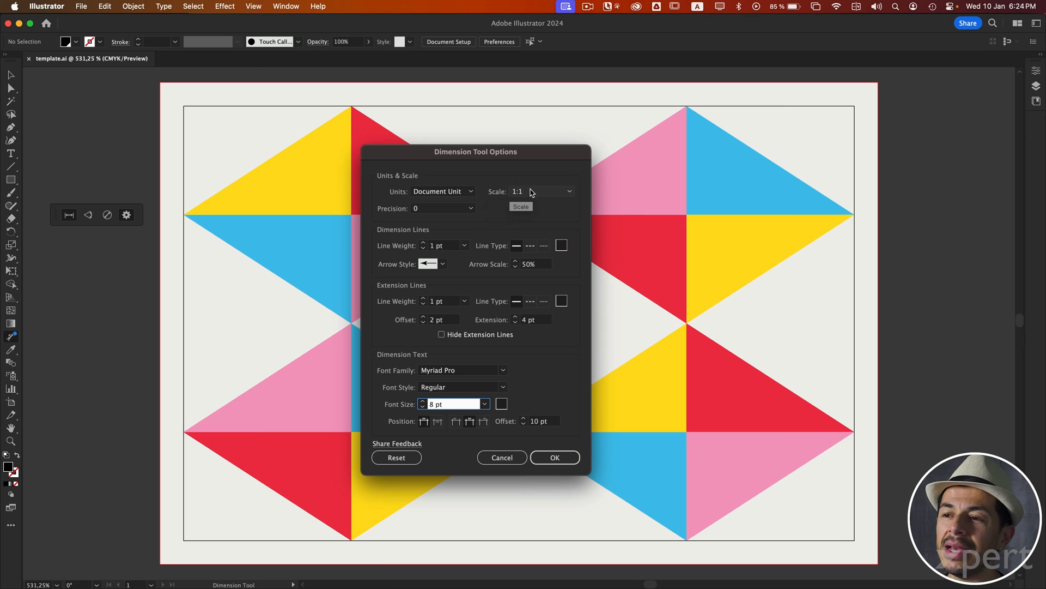
{"action": "left_click", "coordinate": [554, 457]}
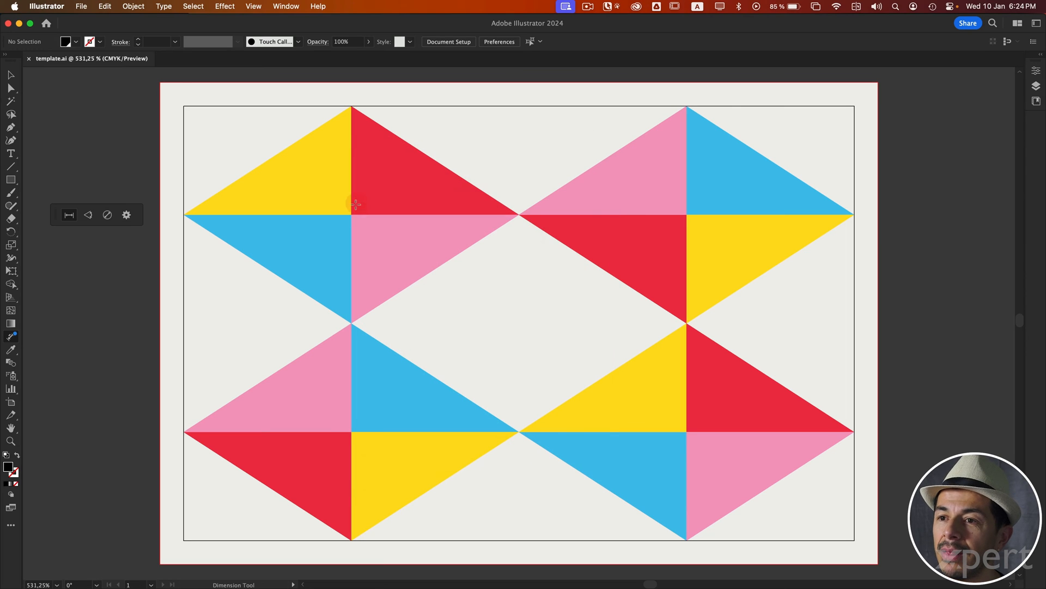
Step: Test the new dimension settings on the base of the upper-left red triangle, and undo the placed dimension
{"action": "left_click_drag", "start_coordinate": [352, 215], "coordinate": [519, 214]}
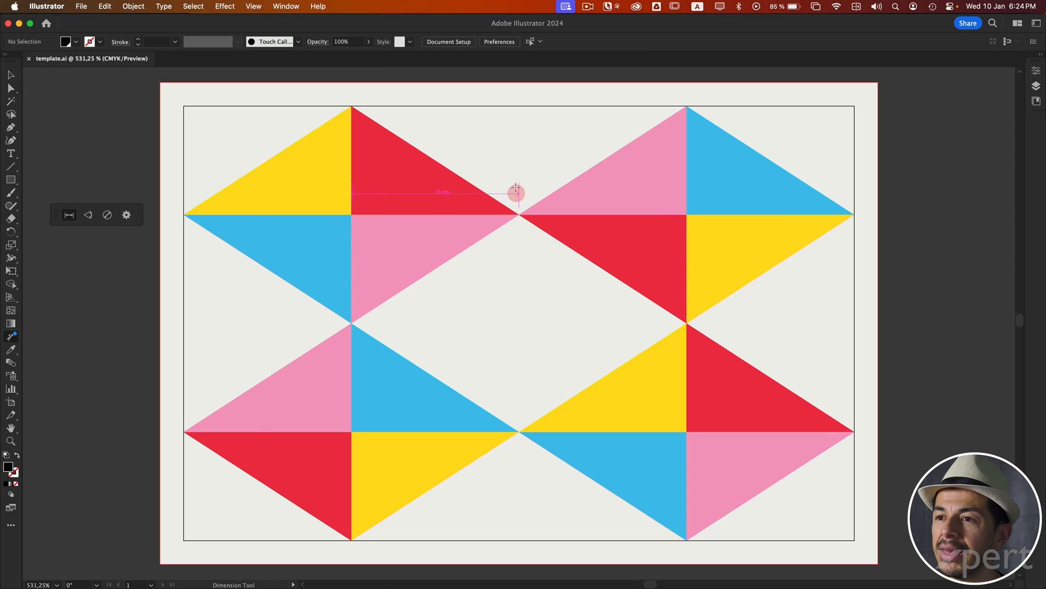
{"action": "left_click", "coordinate": [518, 144]}
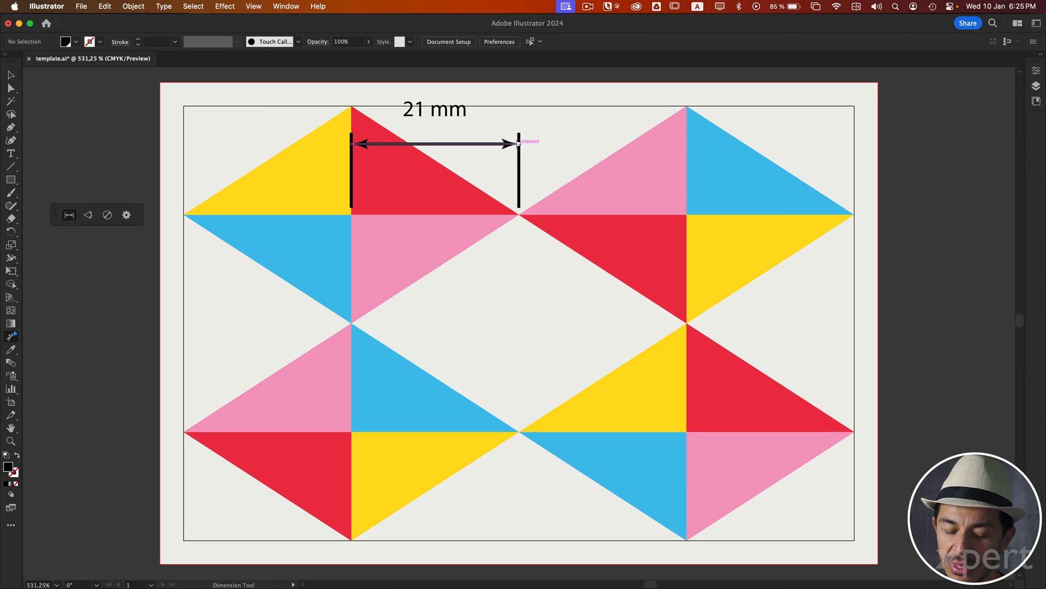
{"action": "key", "text": "super+z"}
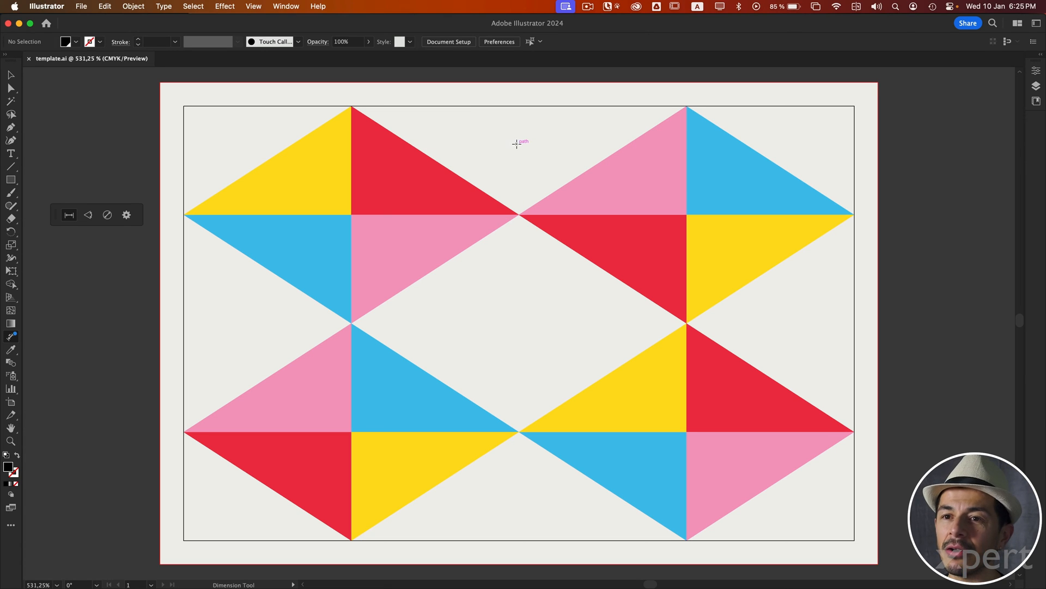
Step: Set the Dimension tool's scale to 1:10 and precision to 0.000, and apply the options
{"action": "left_click", "coordinate": [126, 215]}
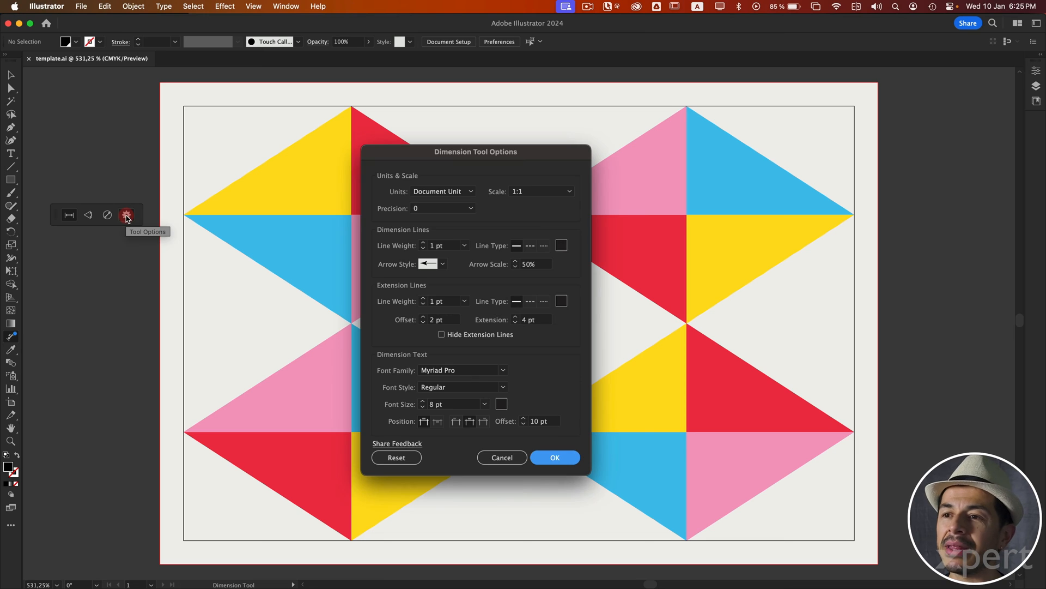
{"action": "left_click", "coordinate": [529, 191]}
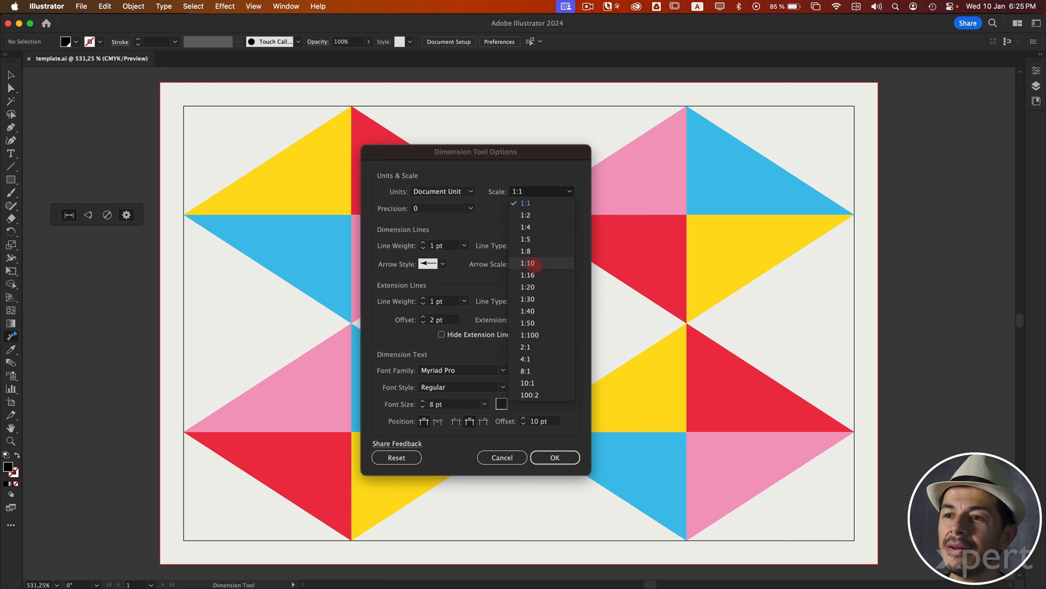
{"action": "left_click", "coordinate": [534, 265]}
{"action": "left_click", "coordinate": [467, 210]}
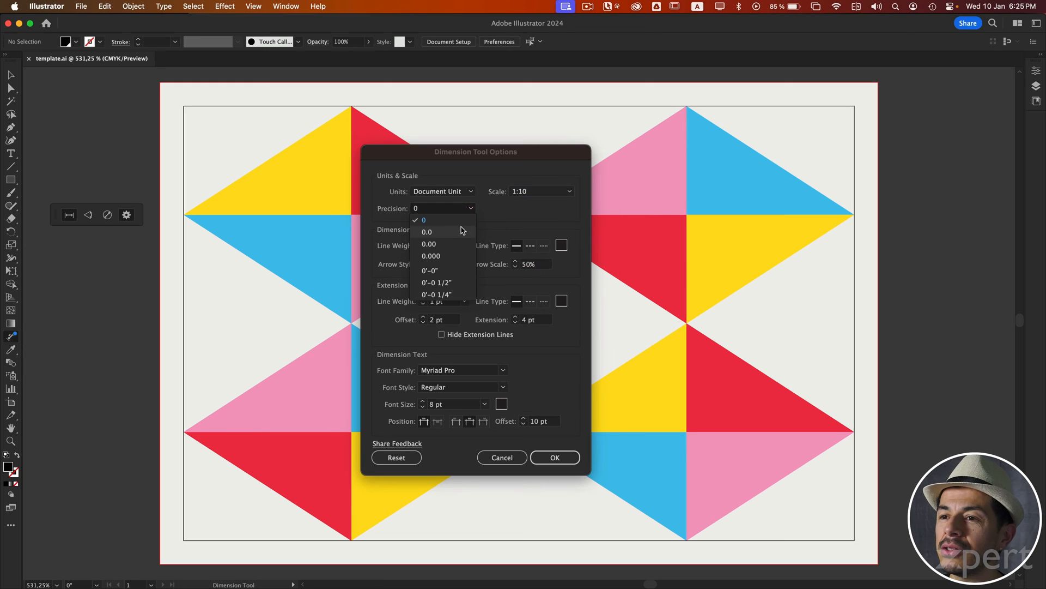
{"action": "left_click", "coordinate": [461, 257]}
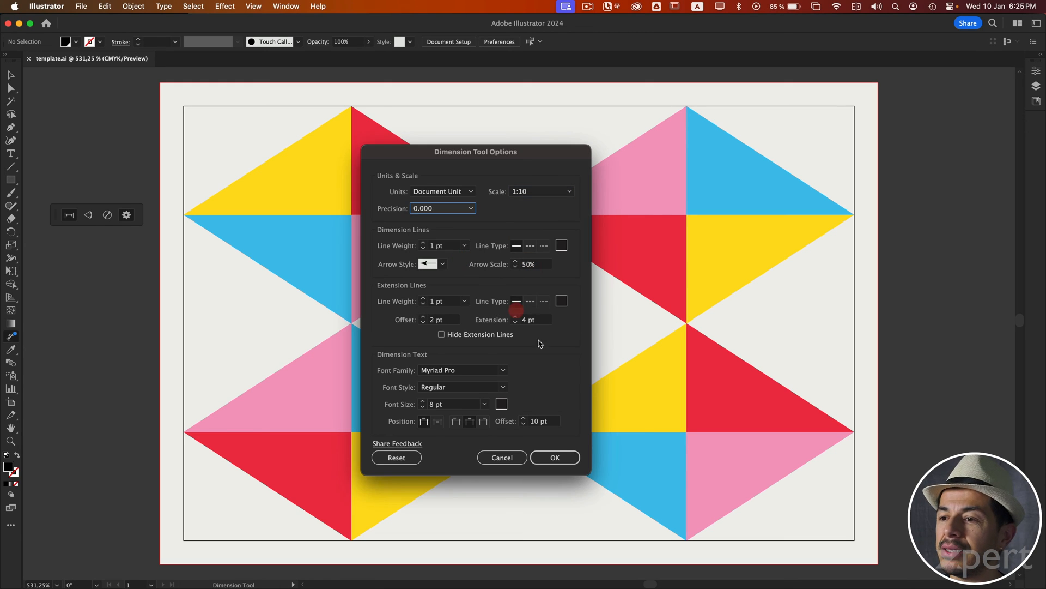
{"action": "left_click", "coordinate": [566, 460]}
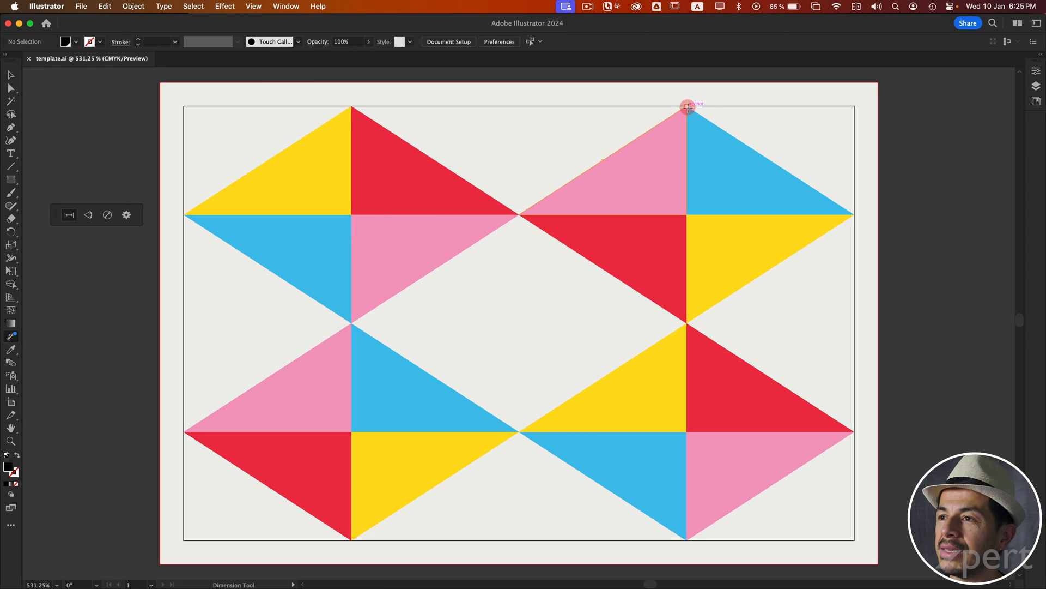
Step: Place a linear dimension for the vertical edge of the upper-right pink triangle, with the dimension line over the triangle
{"action": "left_click_drag", "start_coordinate": [687, 105], "coordinate": [687, 213]}
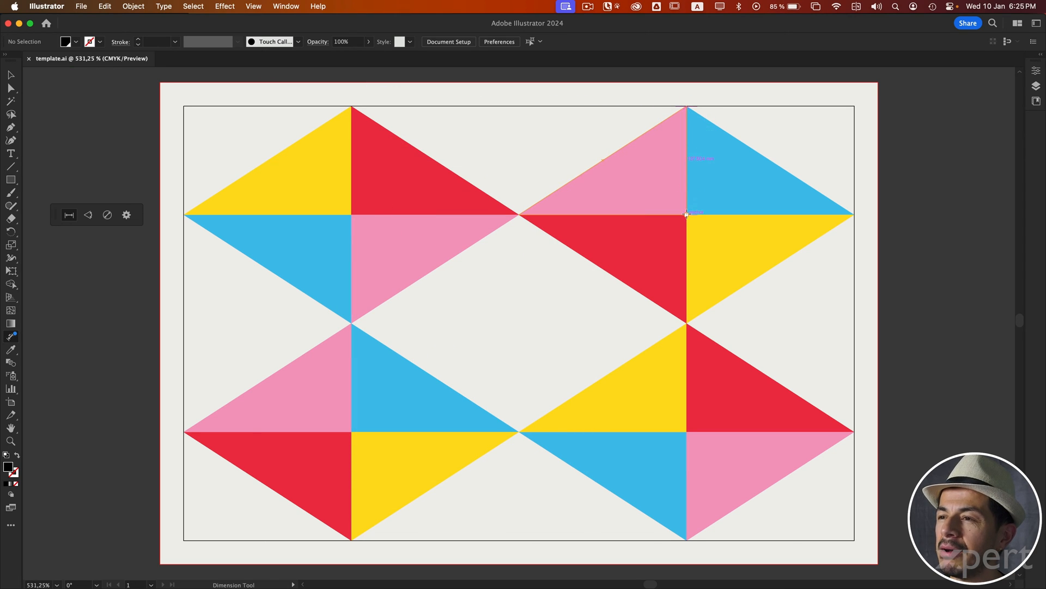
{"action": "left_click", "coordinate": [686, 214]}
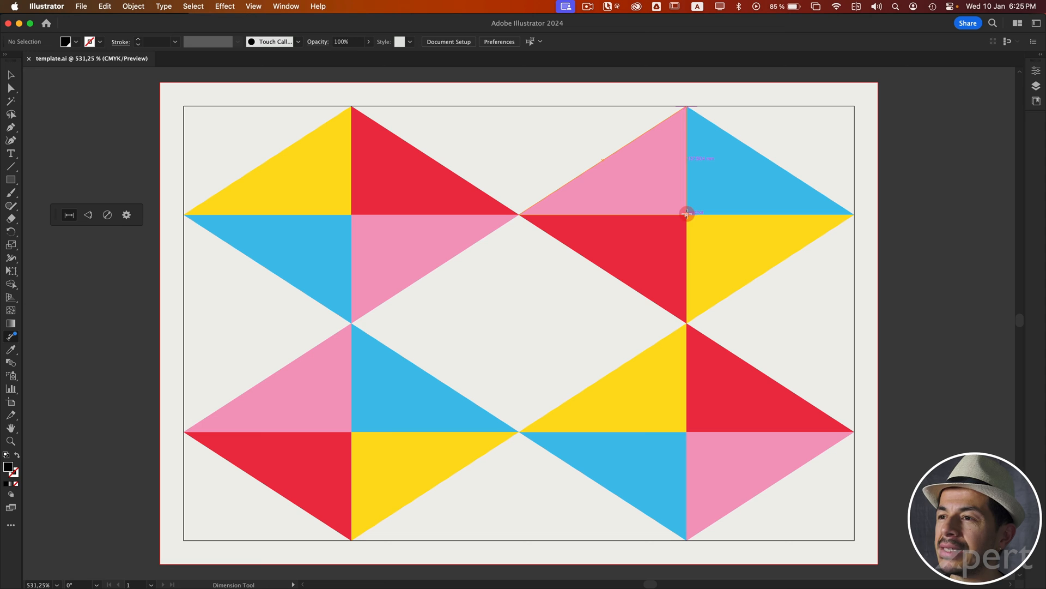
{"action": "left_click", "coordinate": [634, 213]}
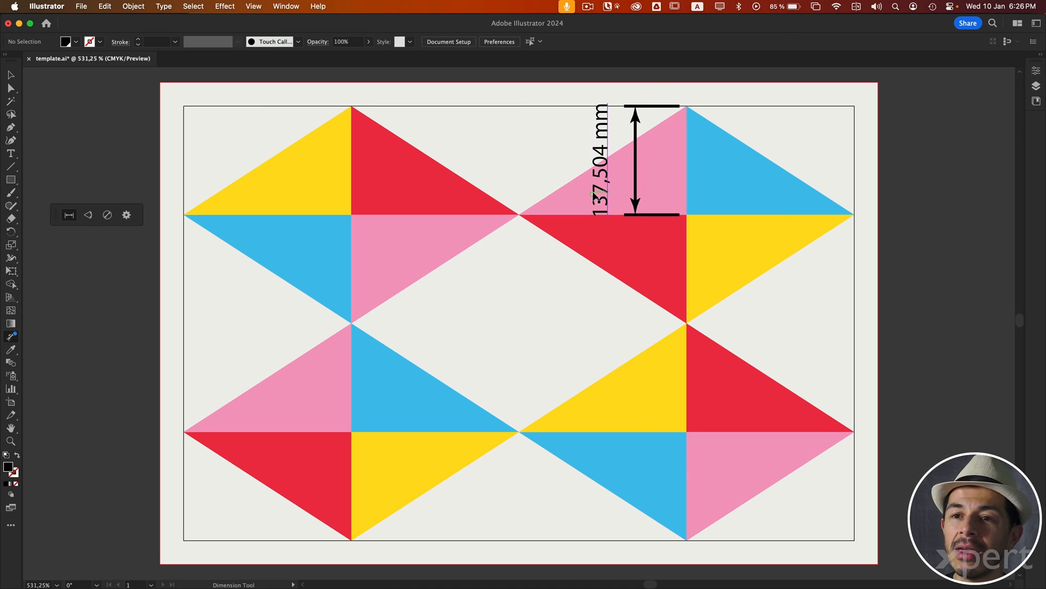
Step: Set the Dimension tool's precision to 0 and scale to 1:1, and apply the options
{"action": "left_click", "coordinate": [127, 215]}
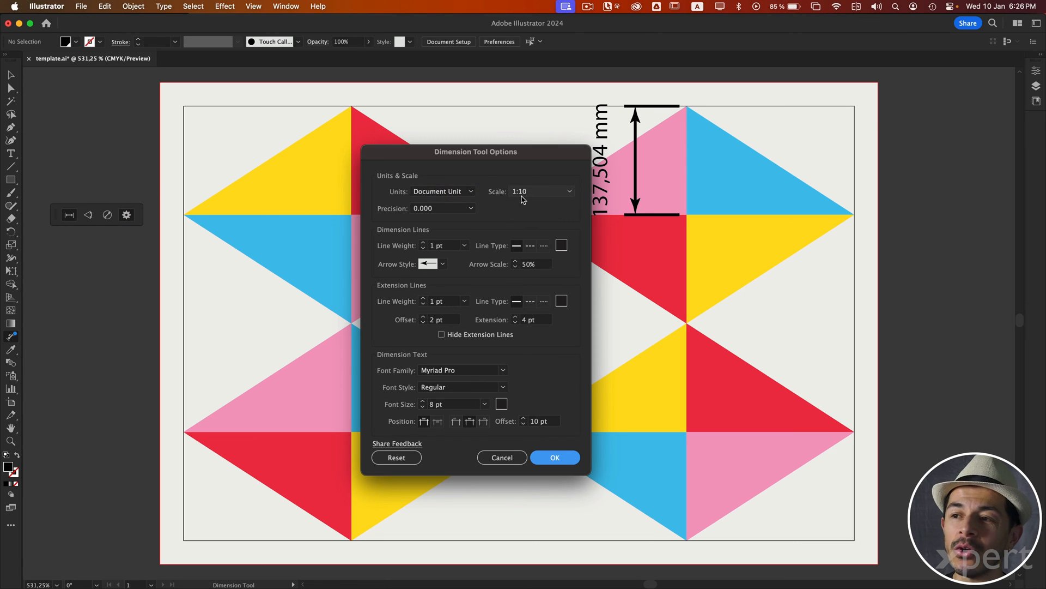
{"action": "left_click_drag", "start_coordinate": [567, 152], "coordinate": [486, 151]}
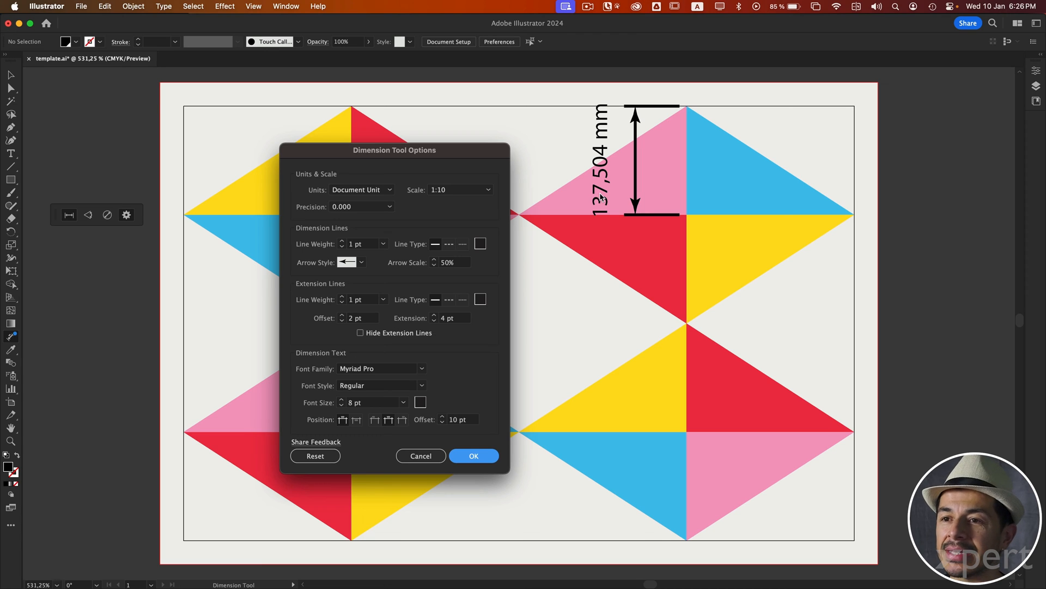
{"action": "left_click", "coordinate": [349, 207]}
{"action": "left_click", "coordinate": [351, 219]}
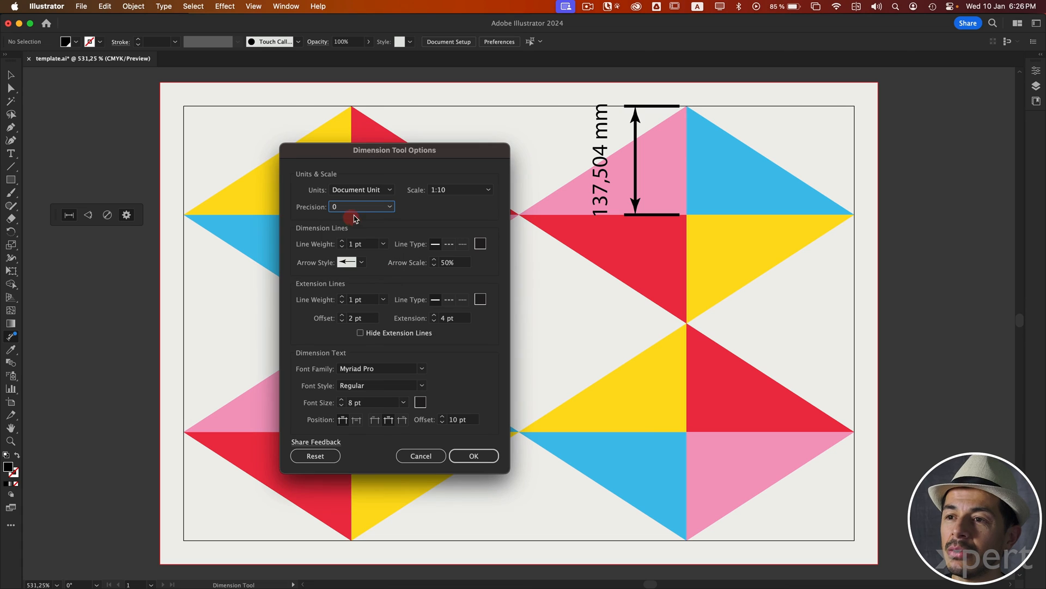
{"action": "left_click", "coordinate": [460, 191]}
{"action": "left_click", "coordinate": [456, 201]}
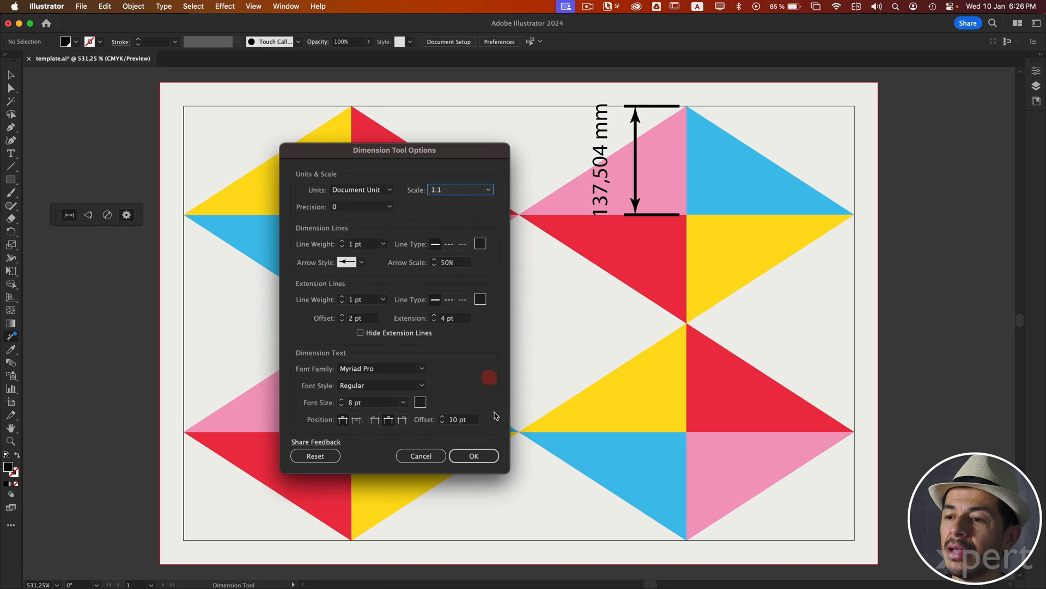
{"action": "left_click", "coordinate": [473, 455]}
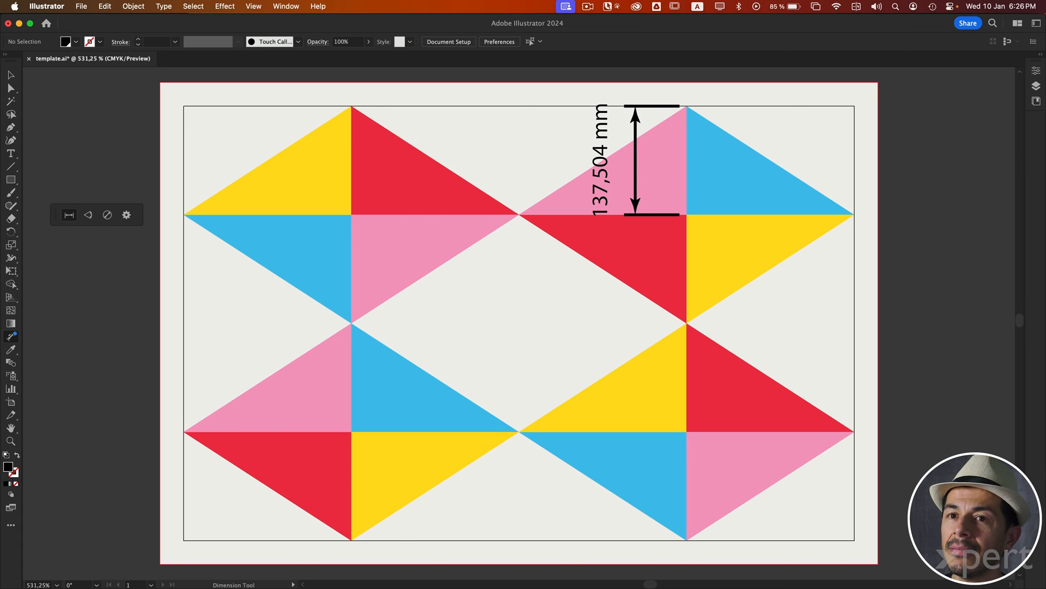
Step: Move the vertical dimension over to the upper-left red triangle and delete it
{"action": "left_click", "coordinate": [11, 75]}
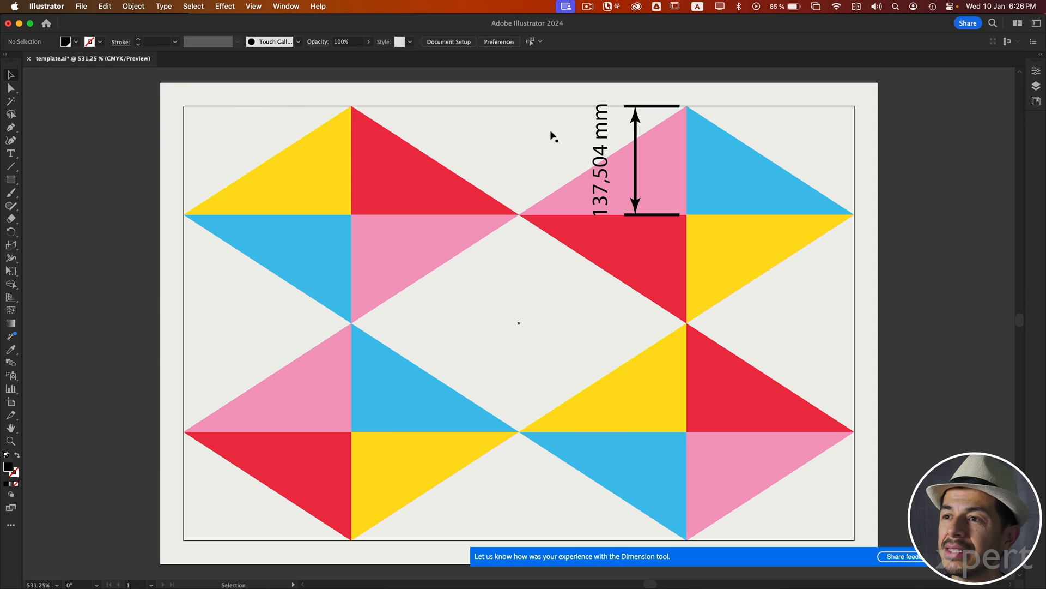
{"action": "left_click_drag", "start_coordinate": [593, 115], "coordinate": [482, 83]}
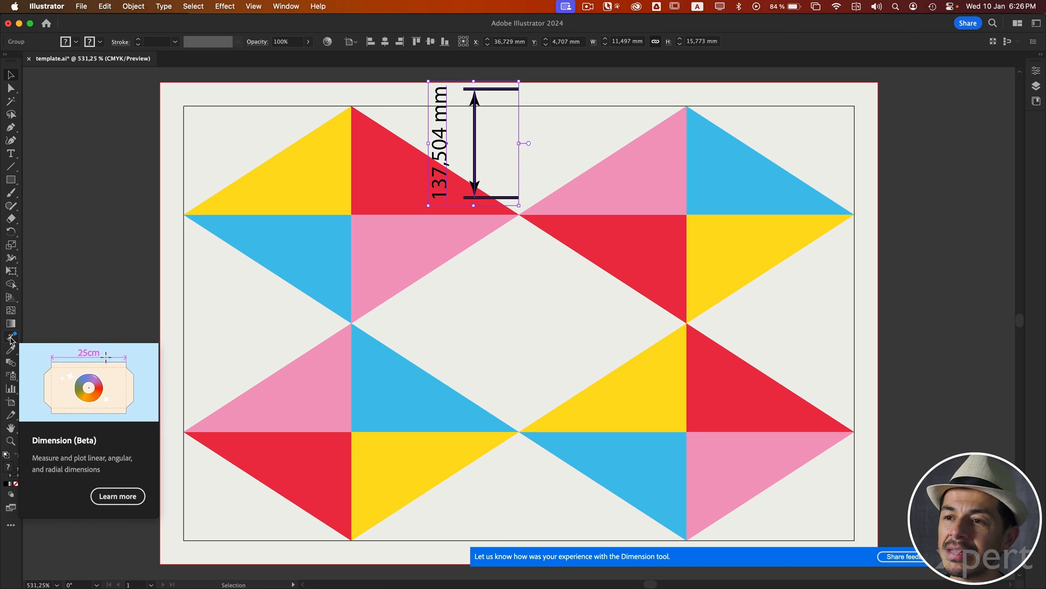
{"action": "key", "text": "BackSpace"}
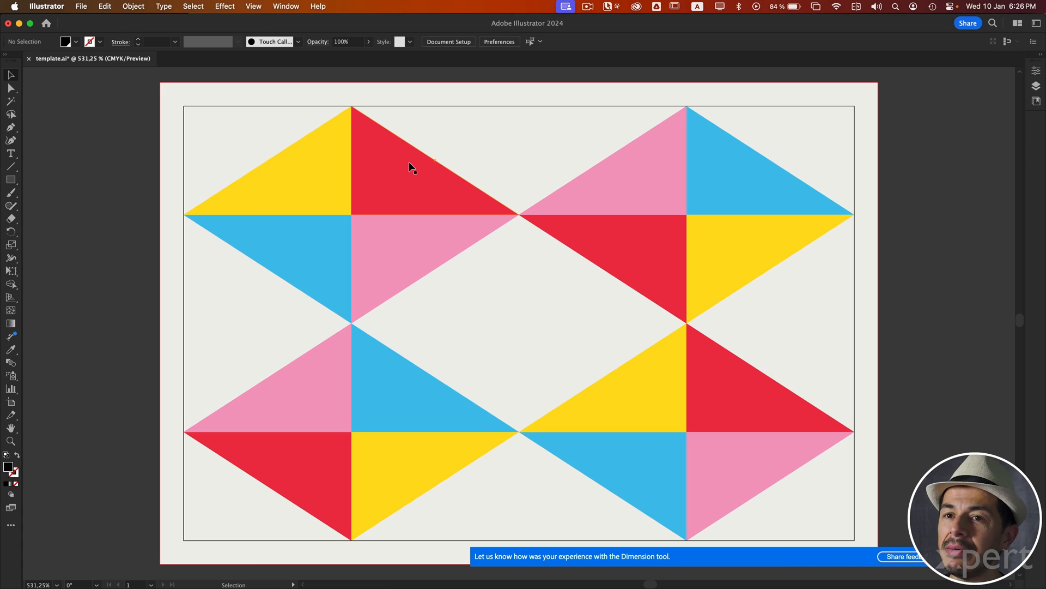
Step: Add an angular dimension between the slanted edges of the upper-left blue triangle and the lower-left pink triangle, outside their shared corner
{"action": "left_click", "coordinate": [10, 336]}
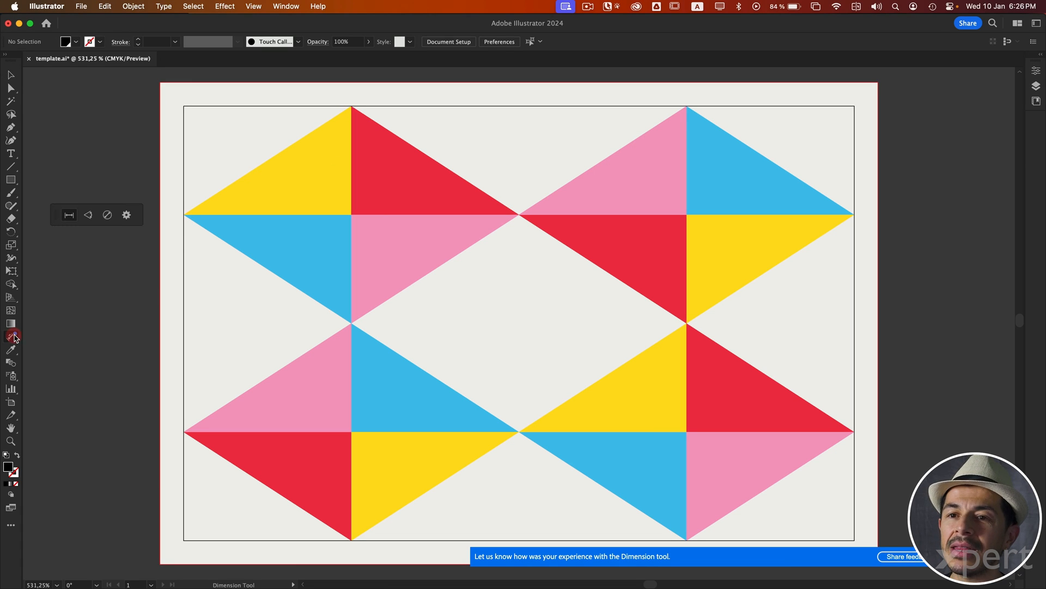
{"action": "left_click", "coordinate": [89, 217]}
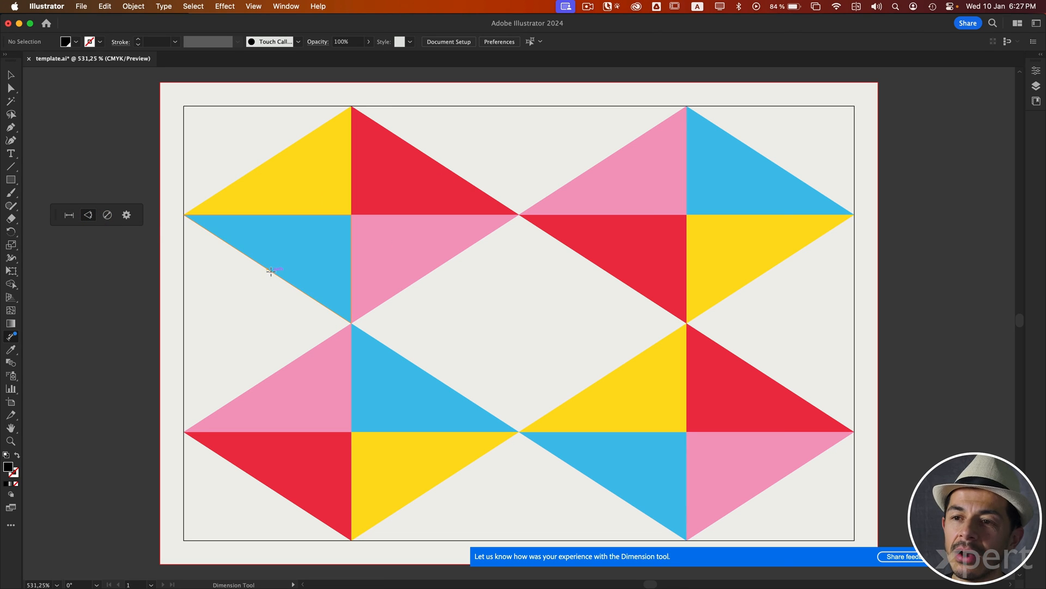
{"action": "left_click_drag", "start_coordinate": [271, 271], "coordinate": [248, 368]}
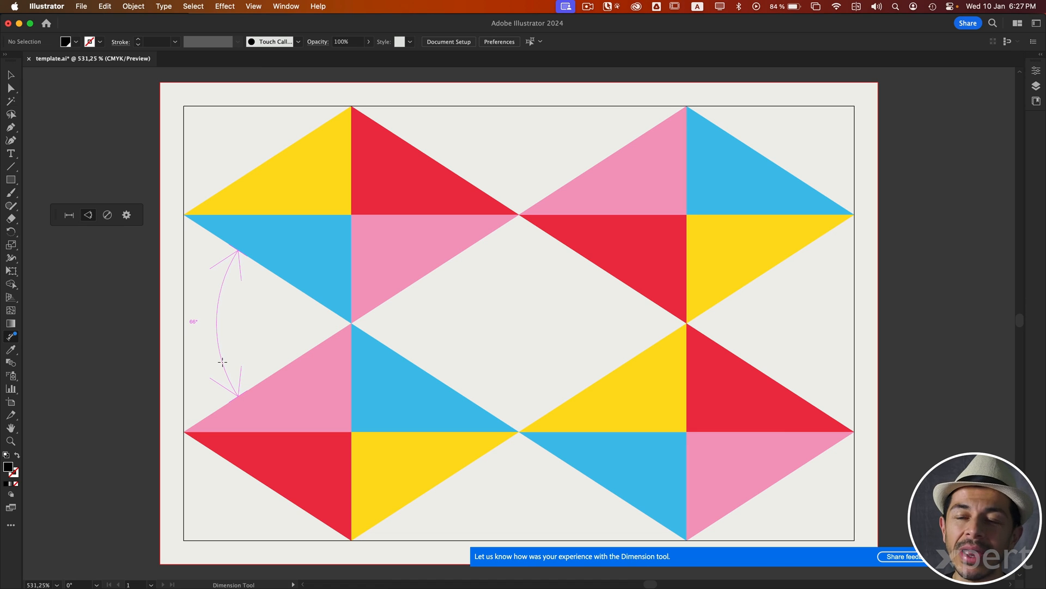
{"action": "left_click", "coordinate": [222, 362]}
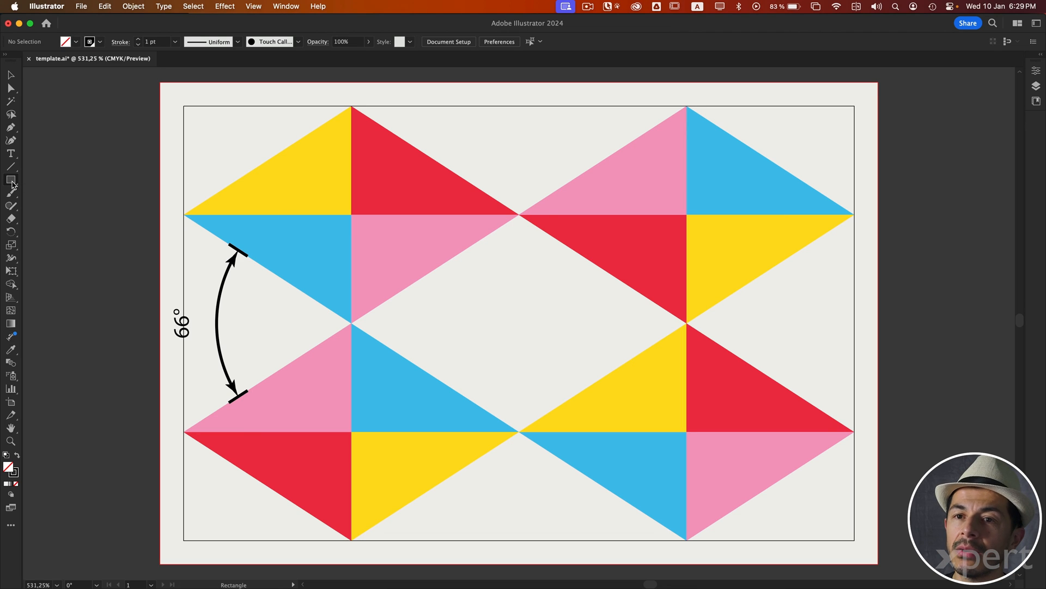
Step: Draw a circle about 16.6 mm in diameter with the Ellipse tool in the central empty area of the artwork
{"action": "left_click", "coordinate": [12, 183]}
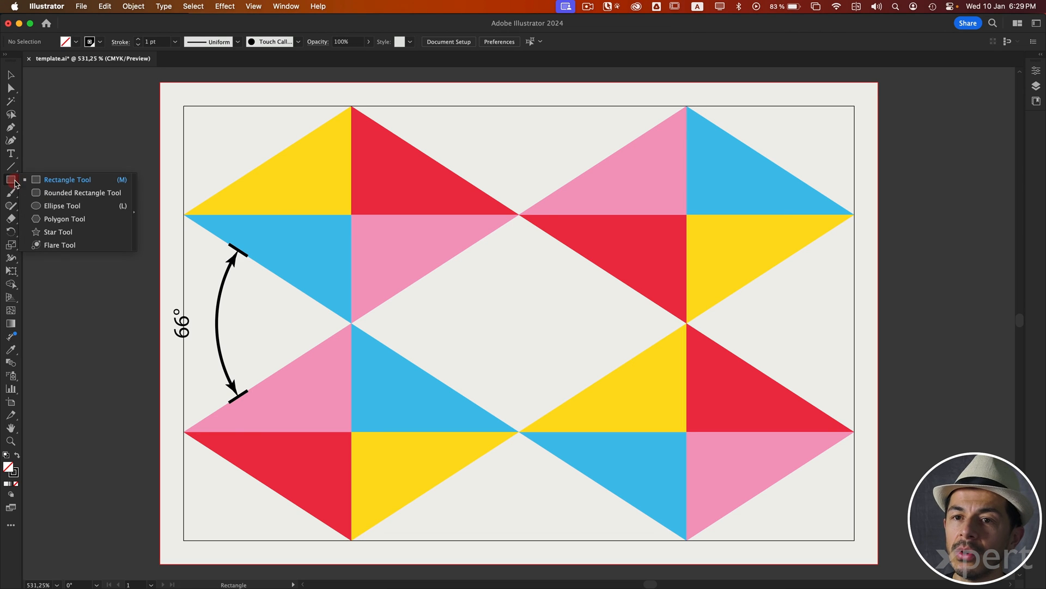
{"action": "left_click", "coordinate": [52, 207]}
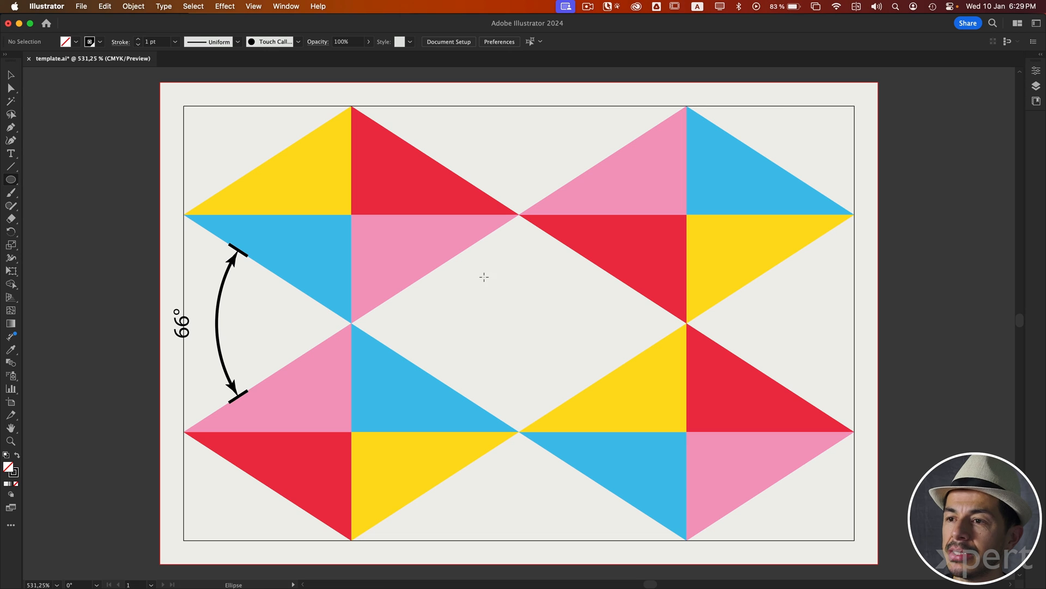
{"action": "left_click_drag", "start_coordinate": [483, 275], "coordinate": [612, 406]}
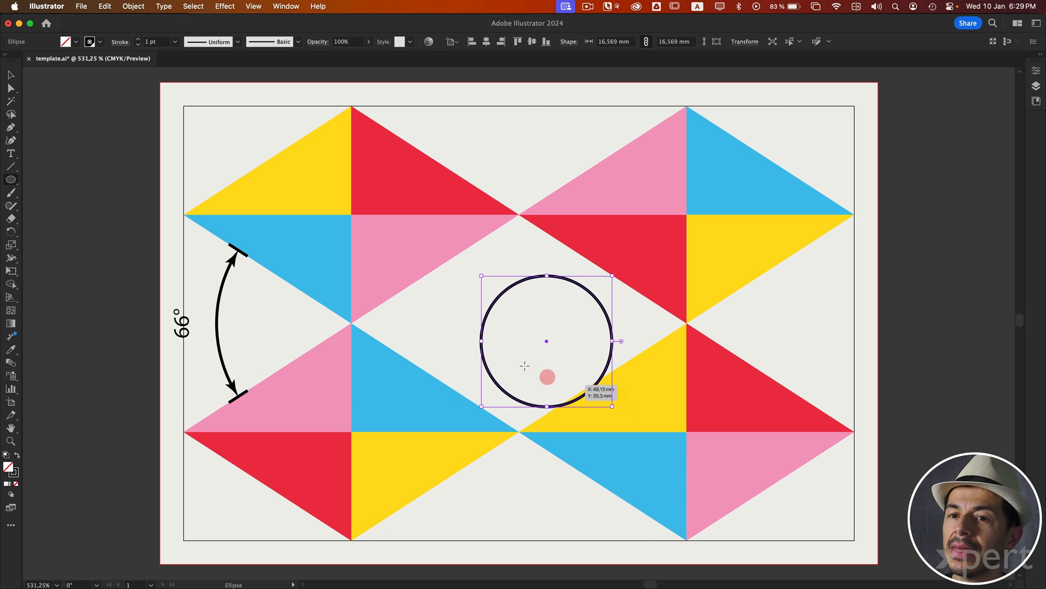
Step: Add a radial dimension to the central circle, pointing toward its upper-right edge, and switch to the Selection tool
{"action": "left_click", "coordinate": [11, 337]}
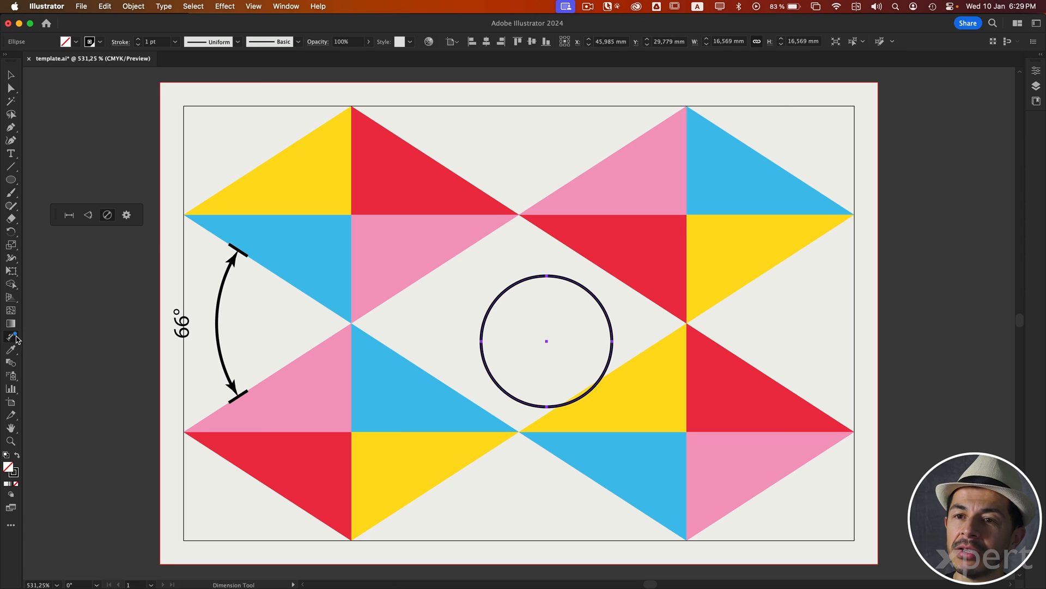
{"action": "left_click", "coordinate": [107, 215]}
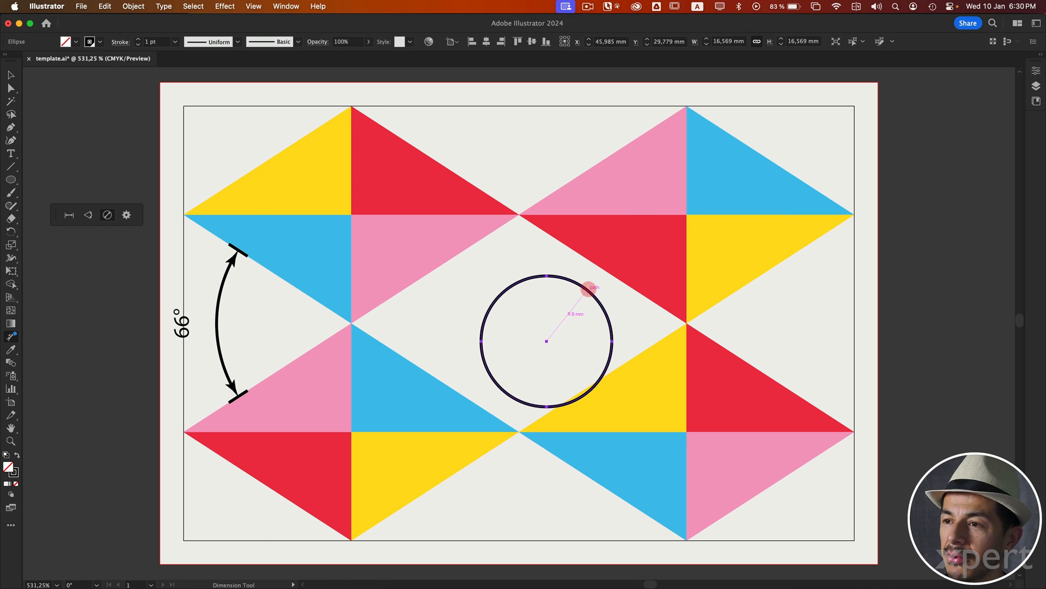
{"action": "left_click", "coordinate": [588, 290]}
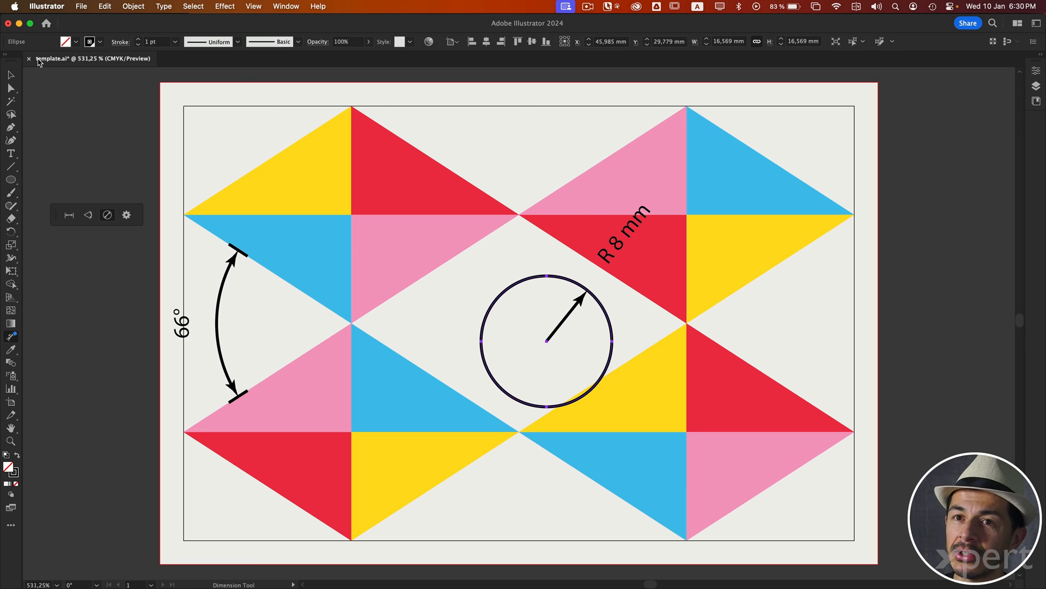
{"action": "left_click", "coordinate": [11, 75]}
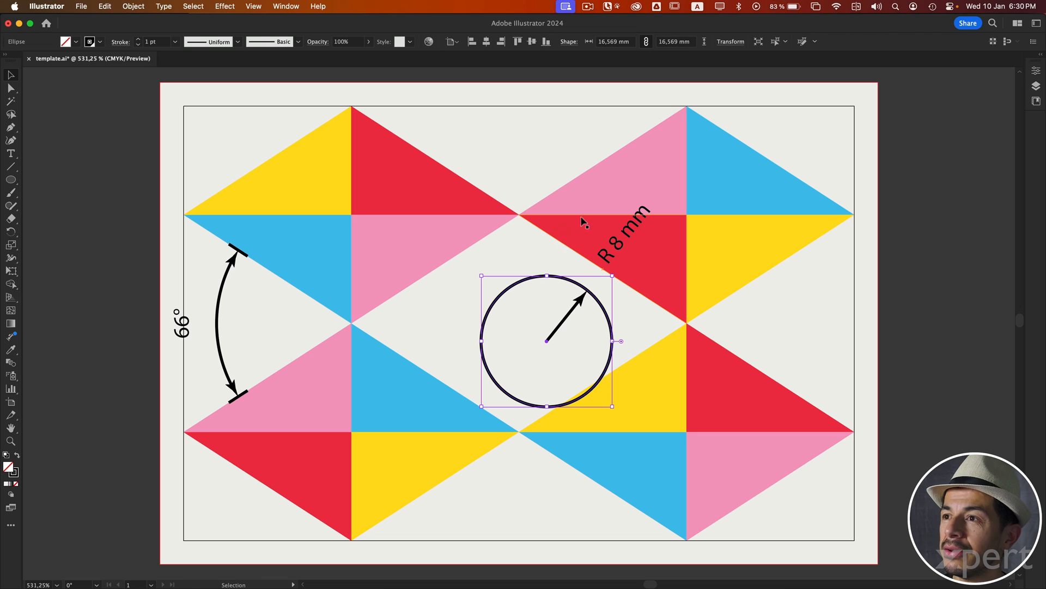